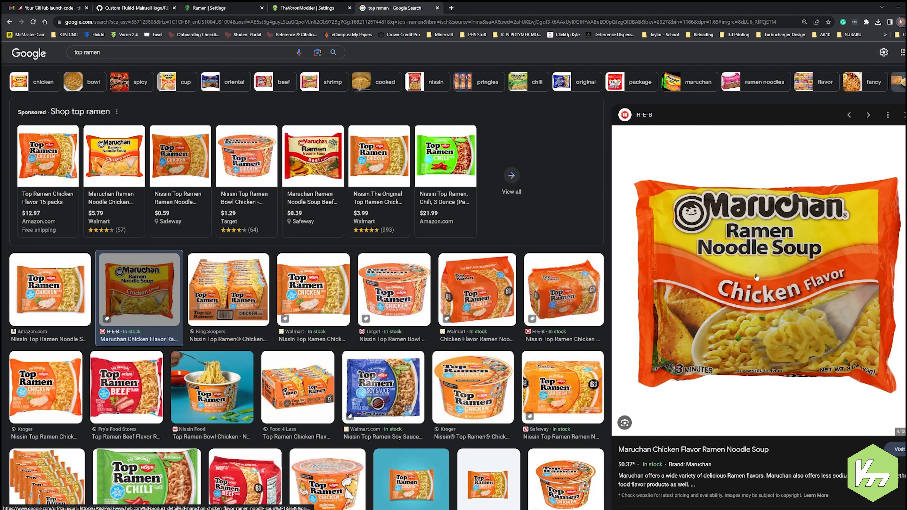
right_click(755, 276)
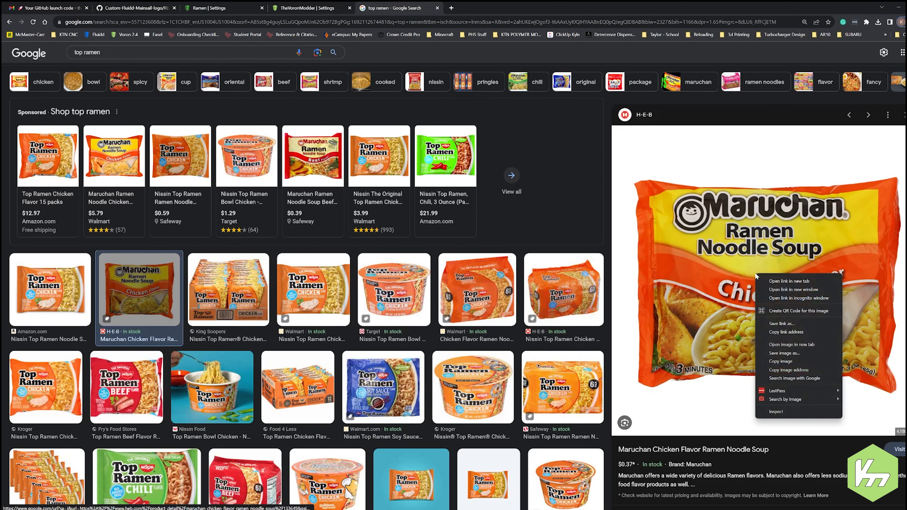
left_click(783, 354)
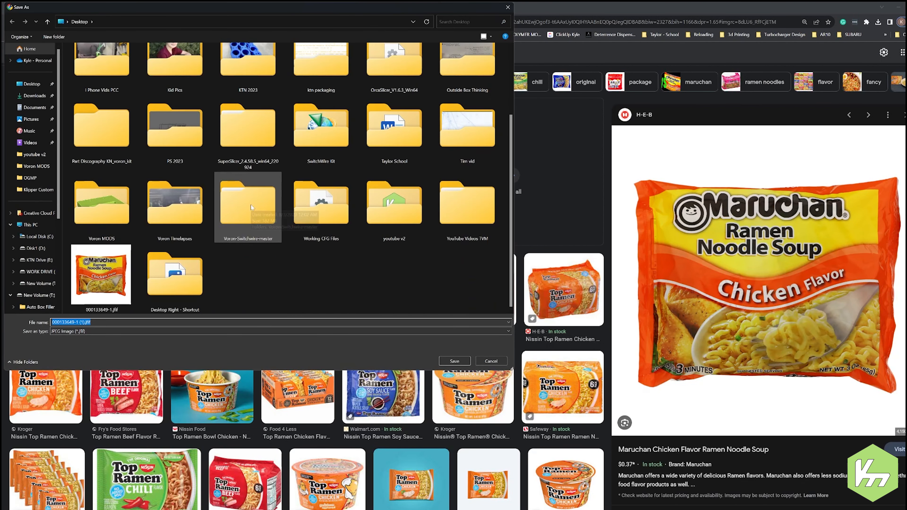
left_click(449, 363)
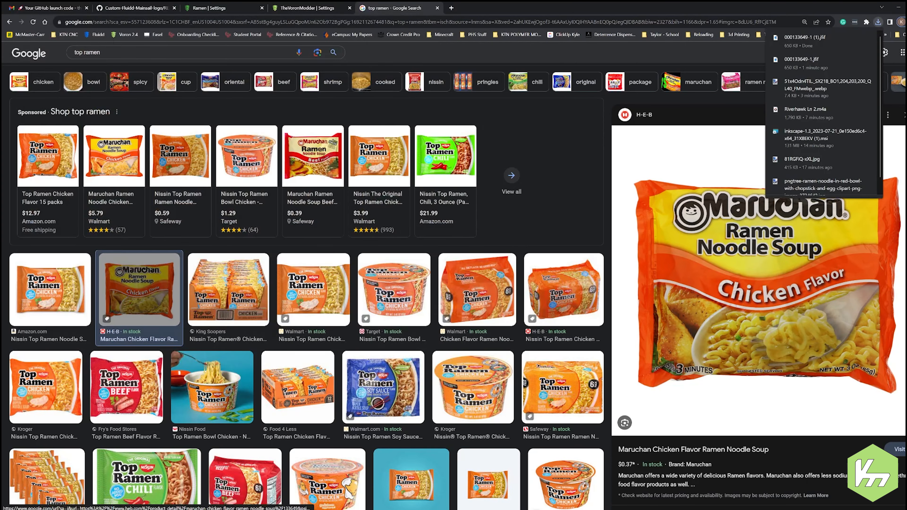
left_click(899, 8)
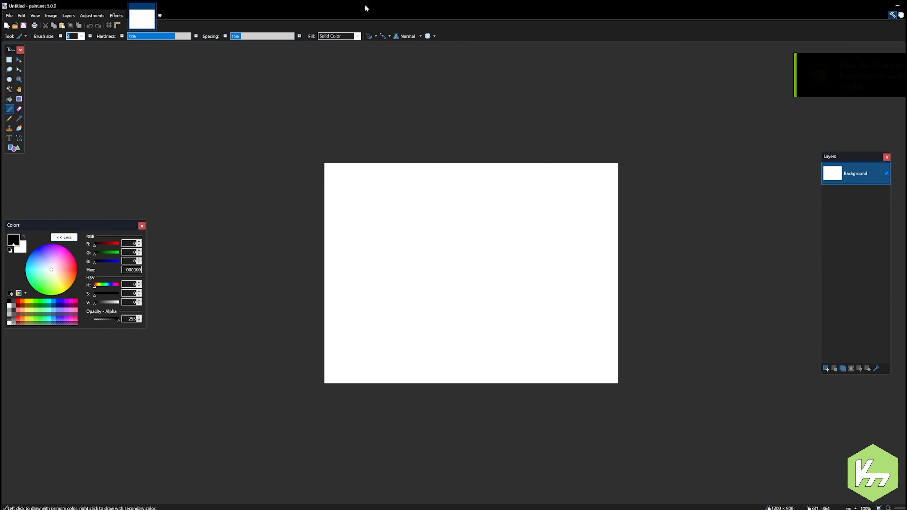
left_click_drag(421, 6, 431, 98)
left_click_drag(69, 473, 411, 255)
left_click(411, 254)
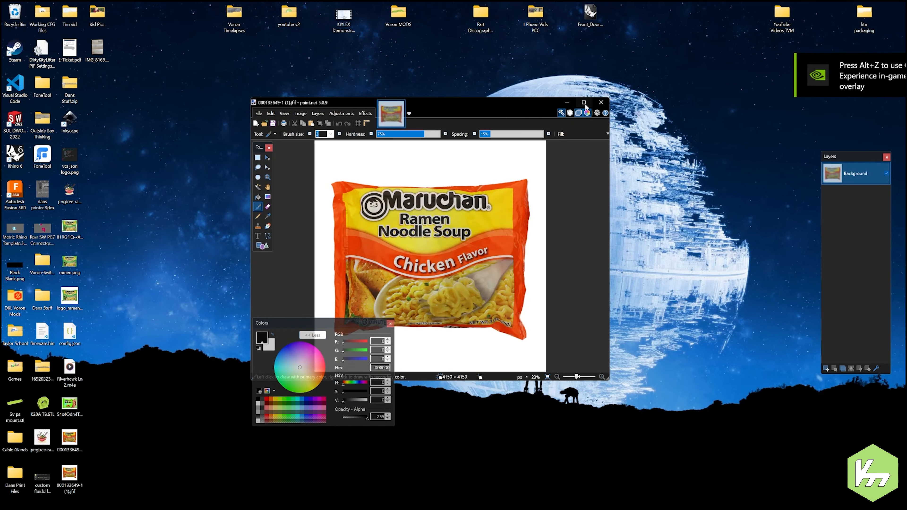
left_click(584, 103)
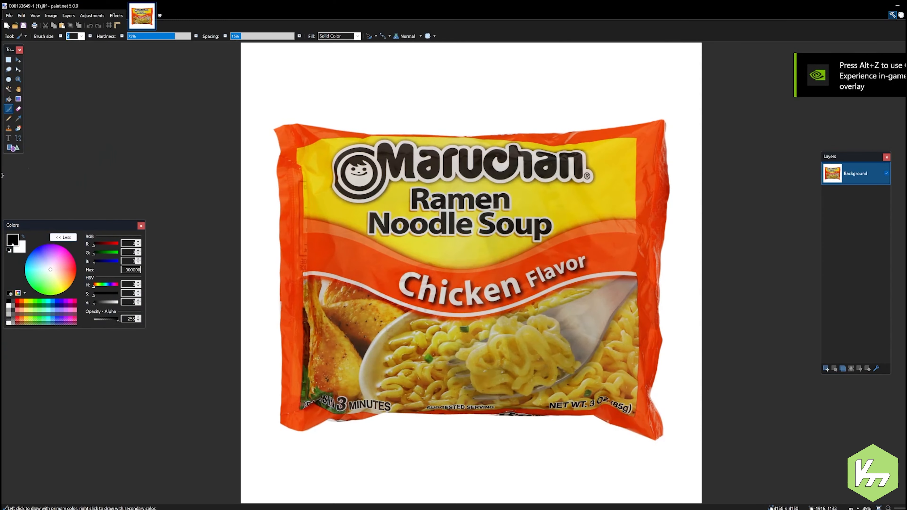
Step: Select the white background around the ramen package with the Magic Wand at 50% tolerance and delete it
left_click(9, 89)
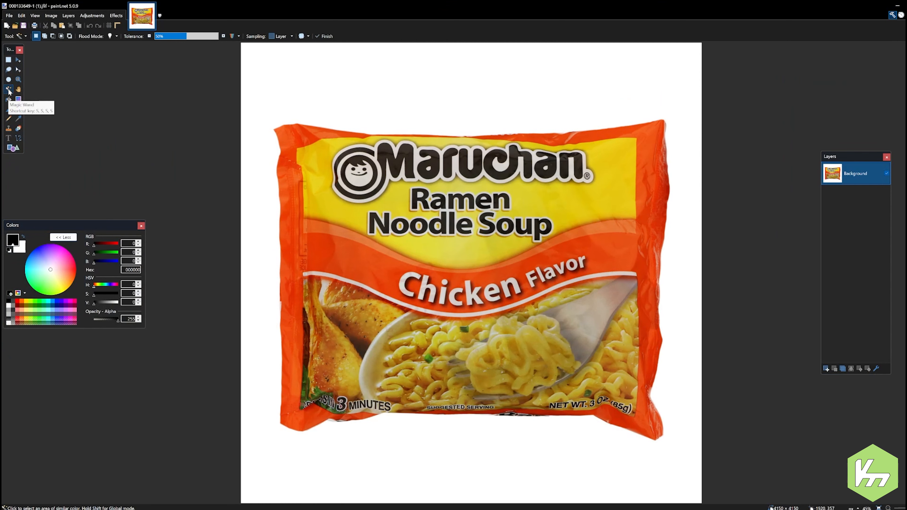
left_click(324, 77)
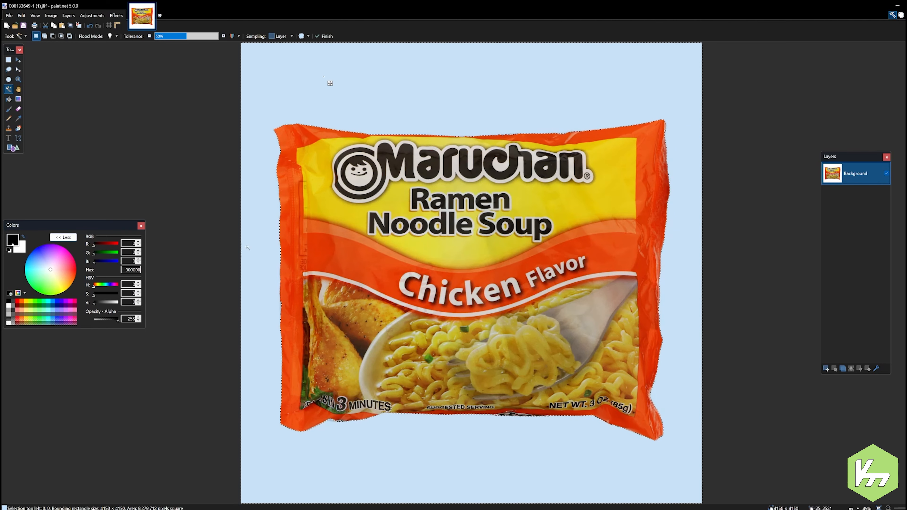
key("Delete")
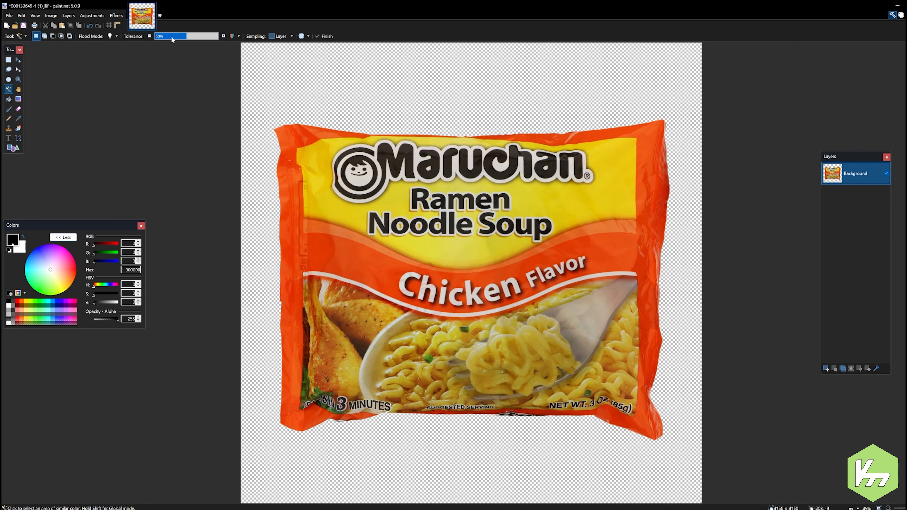
Step: Try the Magic Wand at 22% tolerance on the transparent background and the package's yellow area, and clear the selection
left_click_drag(165, 36, 163, 36)
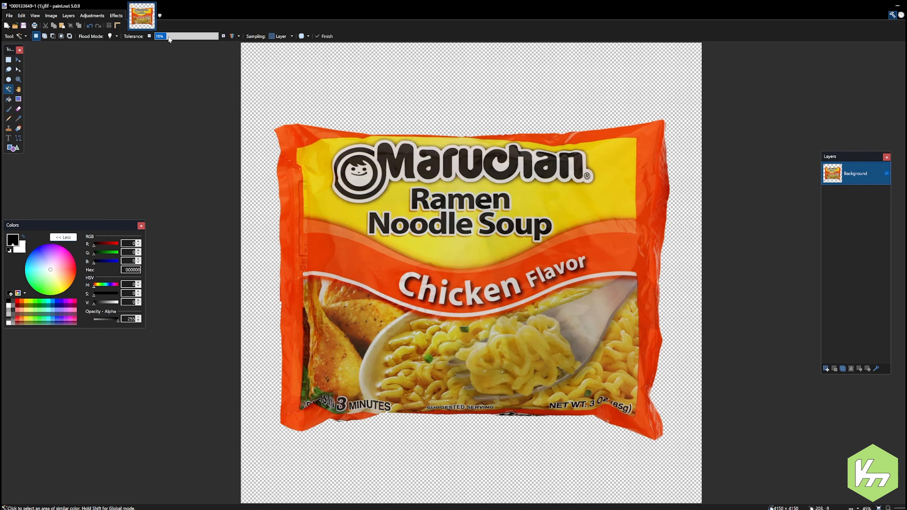
left_click(369, 95)
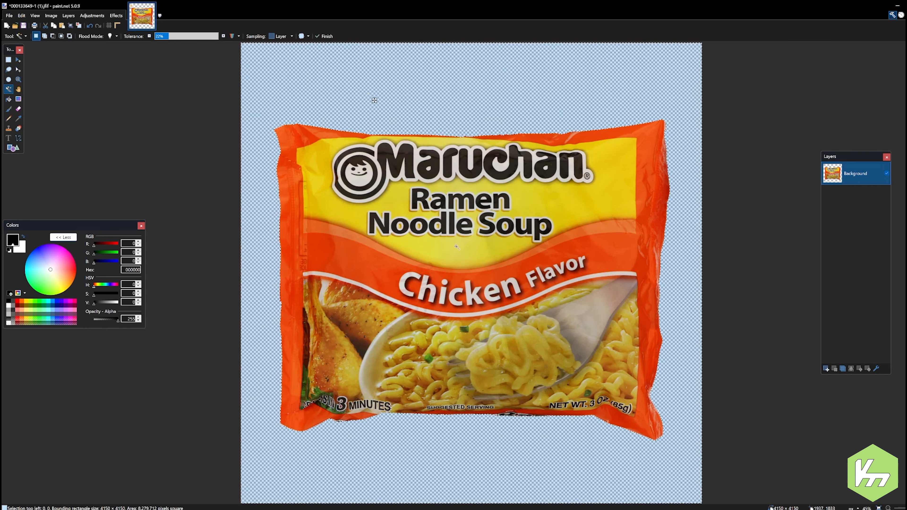
left_click(456, 246)
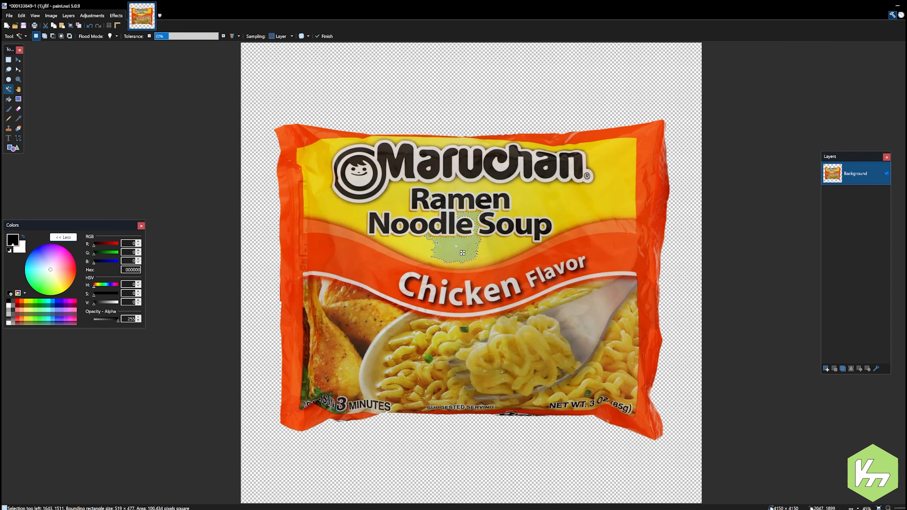
key("ctrl+d")
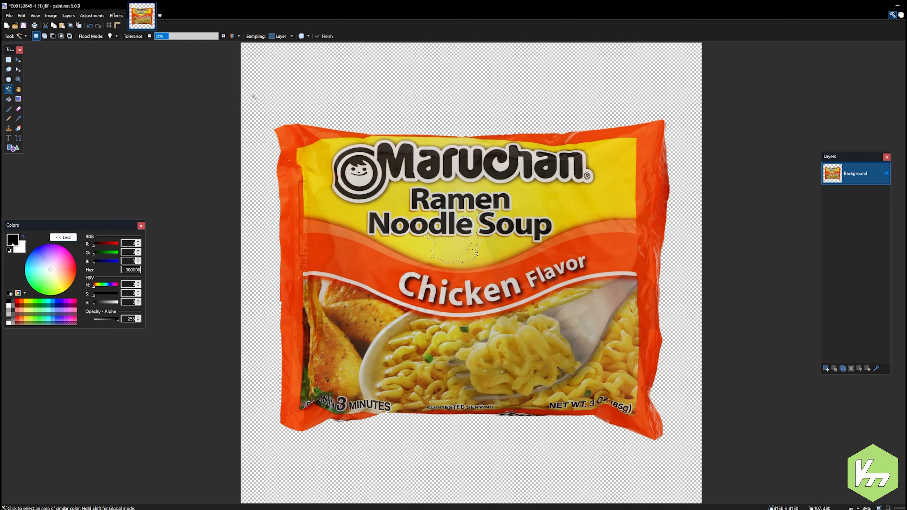
Step: Save the cut-out image to the Desktop as a PNG named ramenchicken with the offered save configuration, and return to the desktop
left_click(9, 16)
left_click(20, 72)
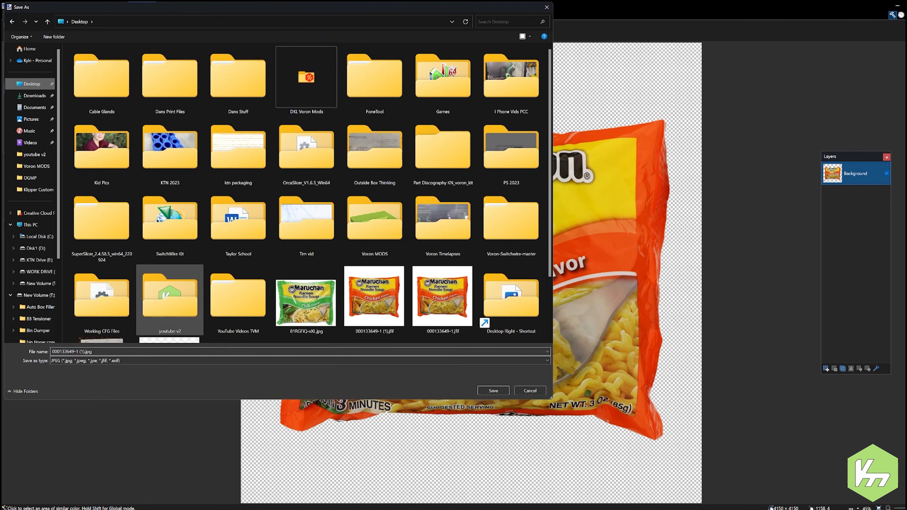
left_click(124, 360)
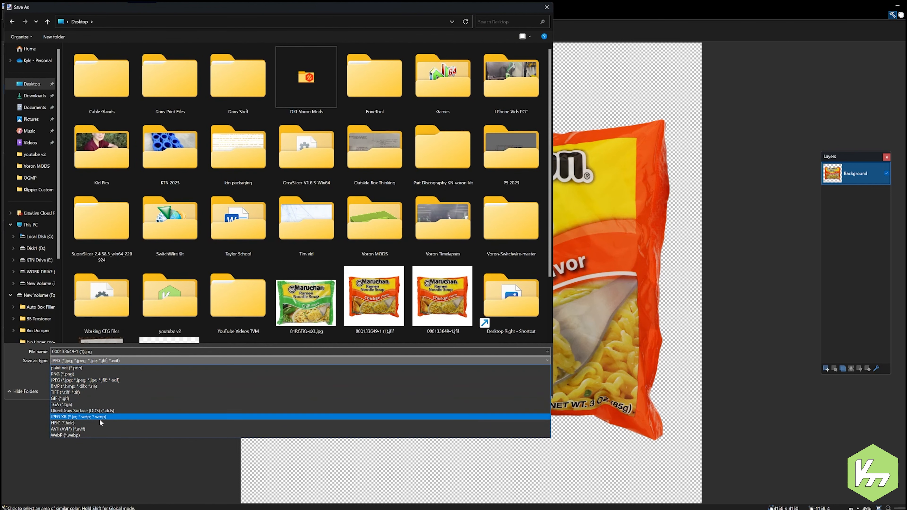
left_click(77, 374)
left_click(83, 352)
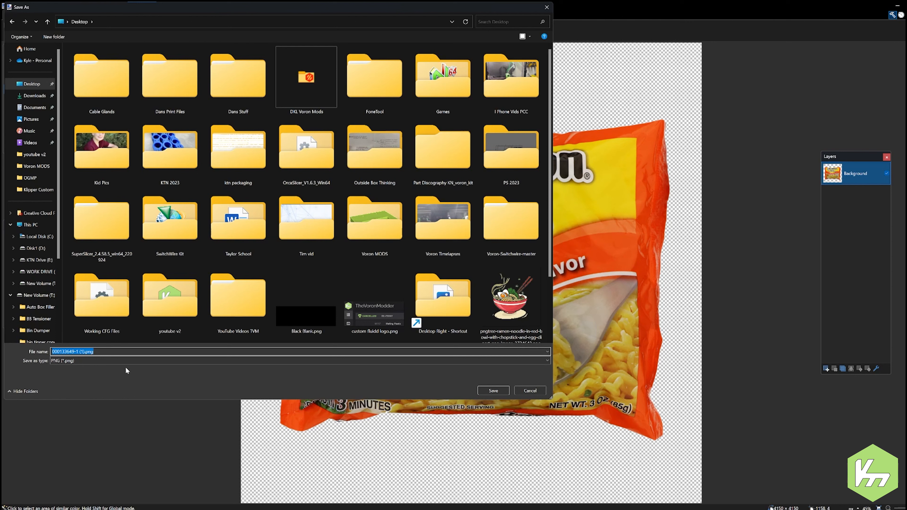
type("ramen")
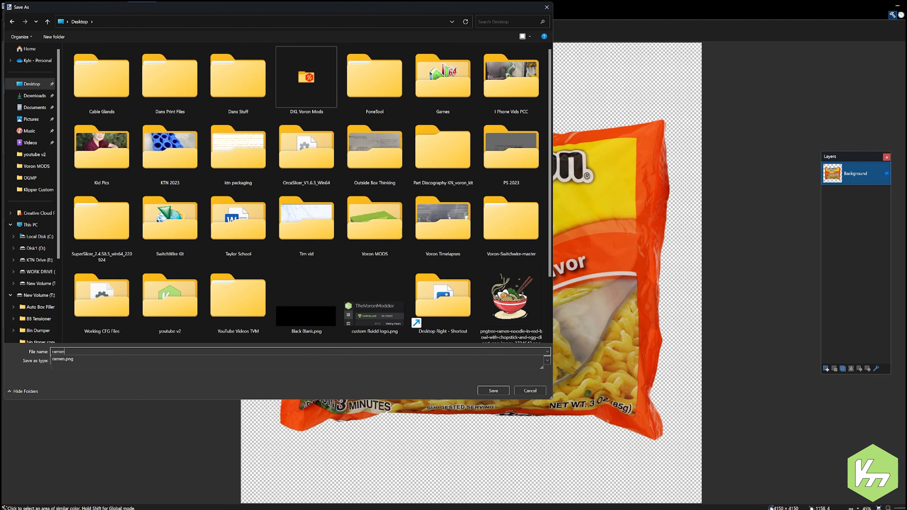
type("reg")
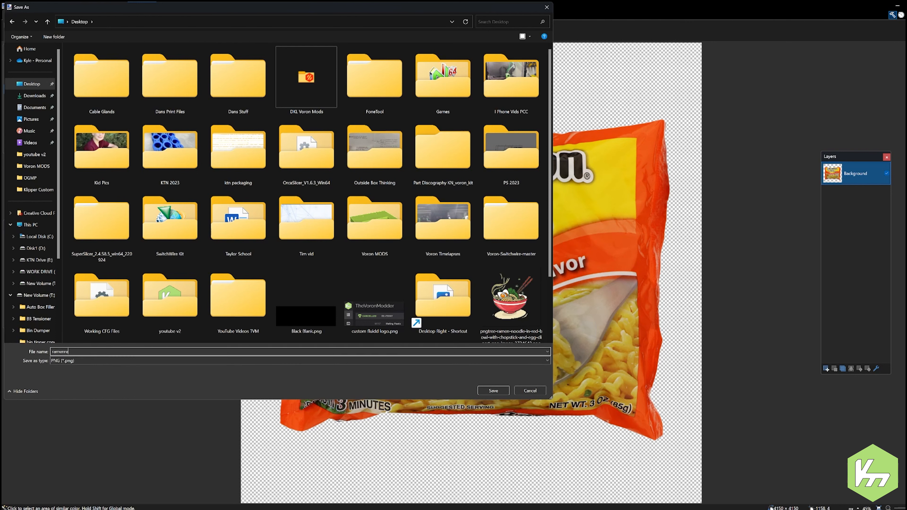
key("BackSpace")
type("chicken")
key("Return")
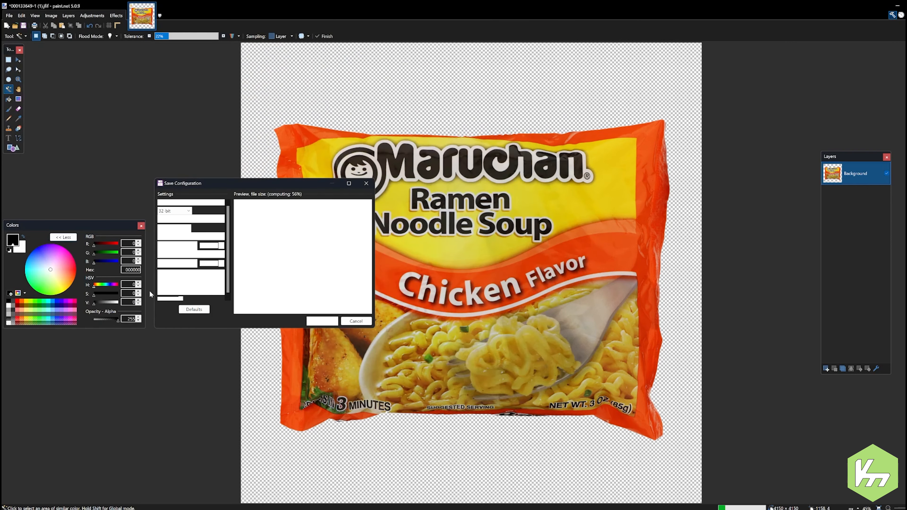
left_click(322, 321)
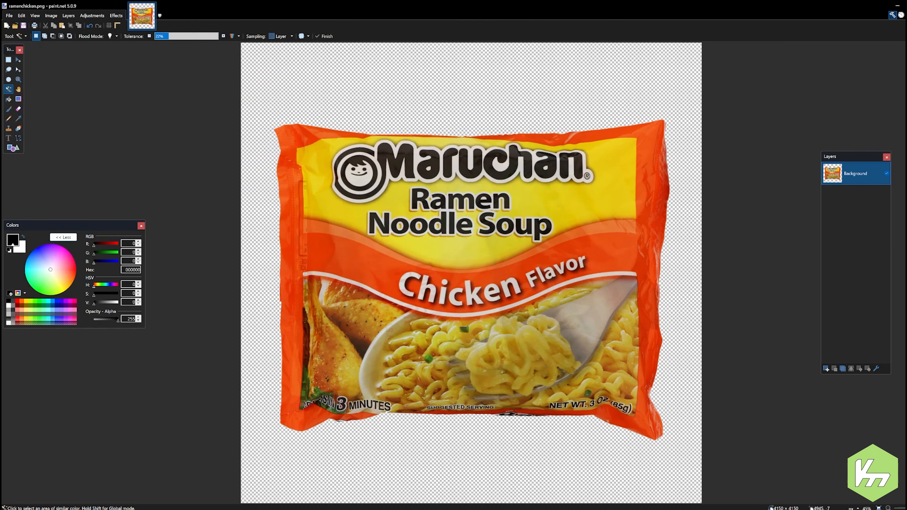
left_click(895, 7)
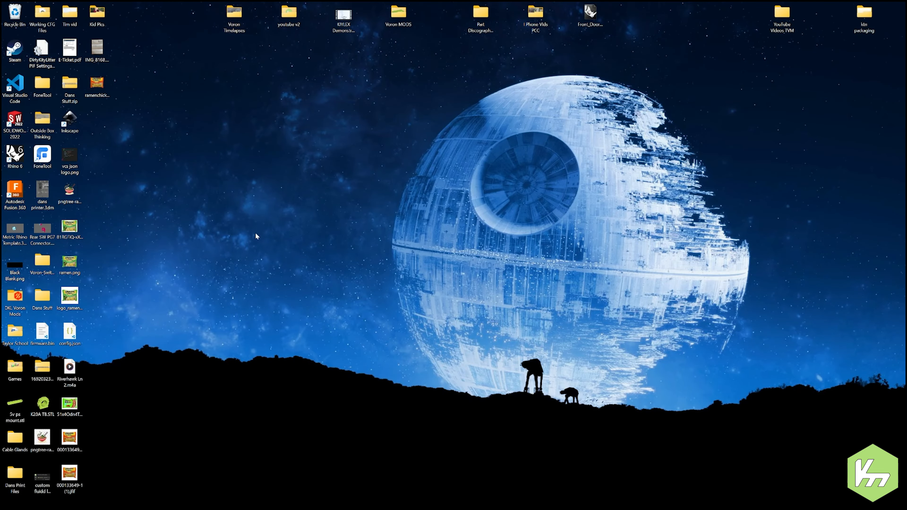
Step: Open fluidd_mainsail_logo_template.svg in Inkscape from the Klipper Custom Logo and Theme folder inside Voron MODS, in a window beside the desktop icons
double_click(289, 14)
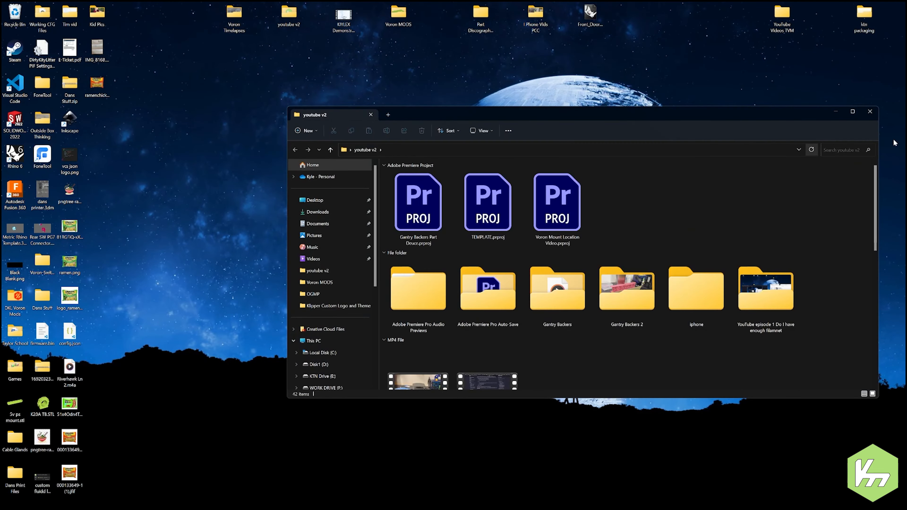
left_click(870, 112)
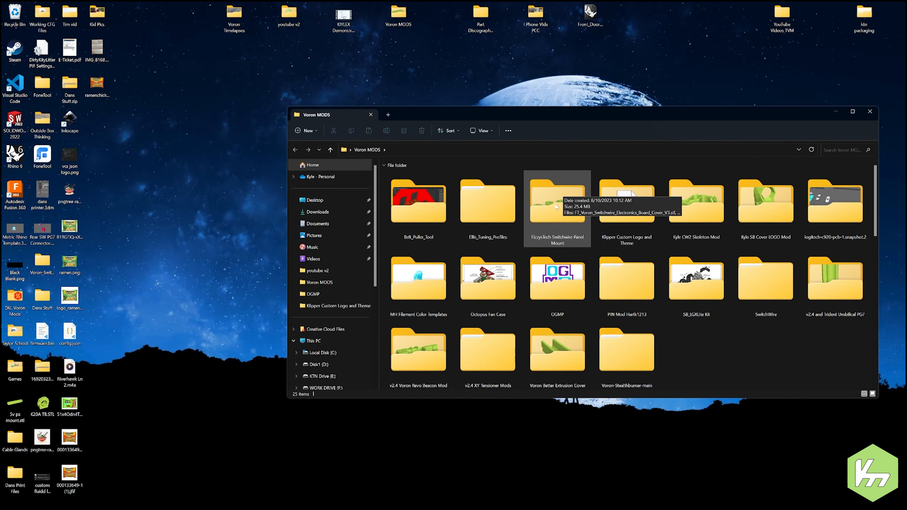
double_click(610, 207)
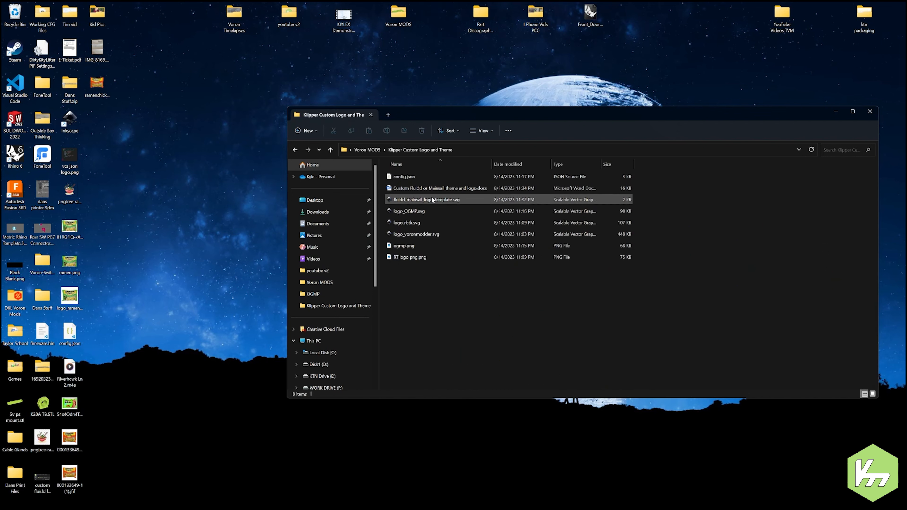
double_click(434, 202)
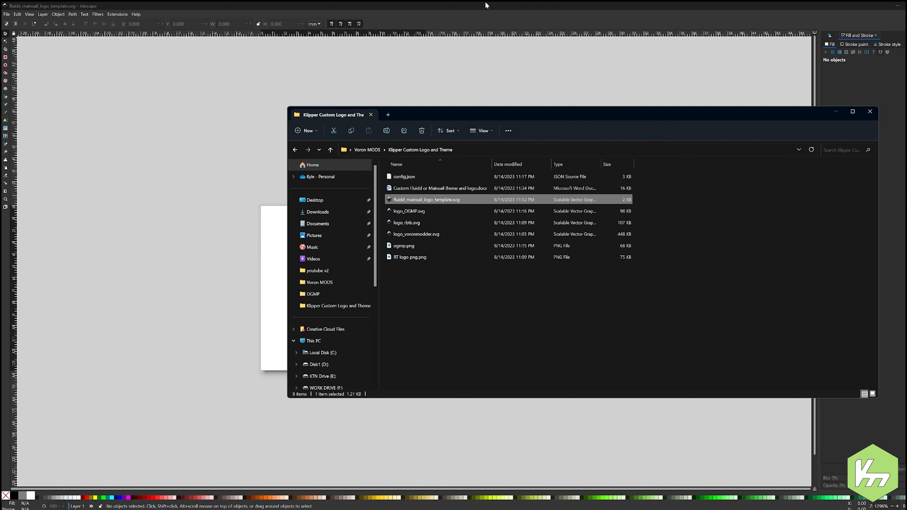
left_click(485, 5)
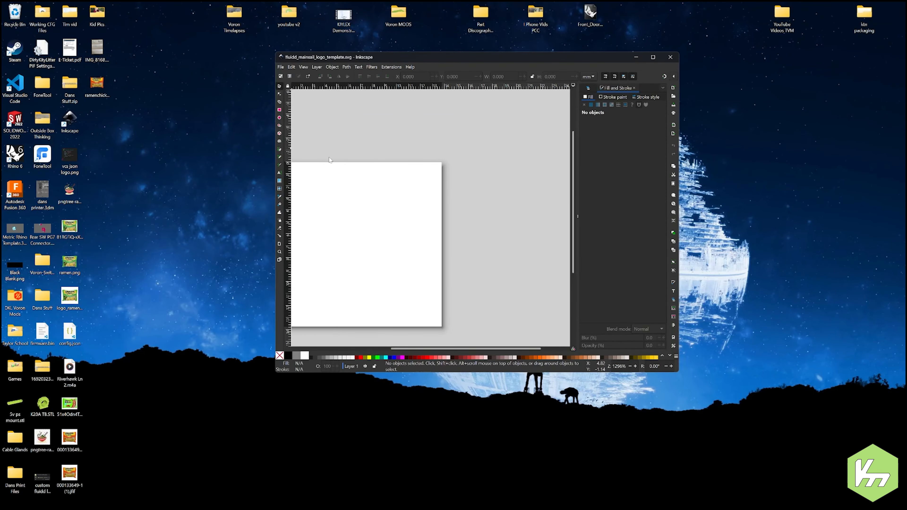
Step: Import the ramenchicken PNG from the desktop into the logo template with the offered bitmap import settings, and maximize the window
scroll(479, 212, "down", 3)
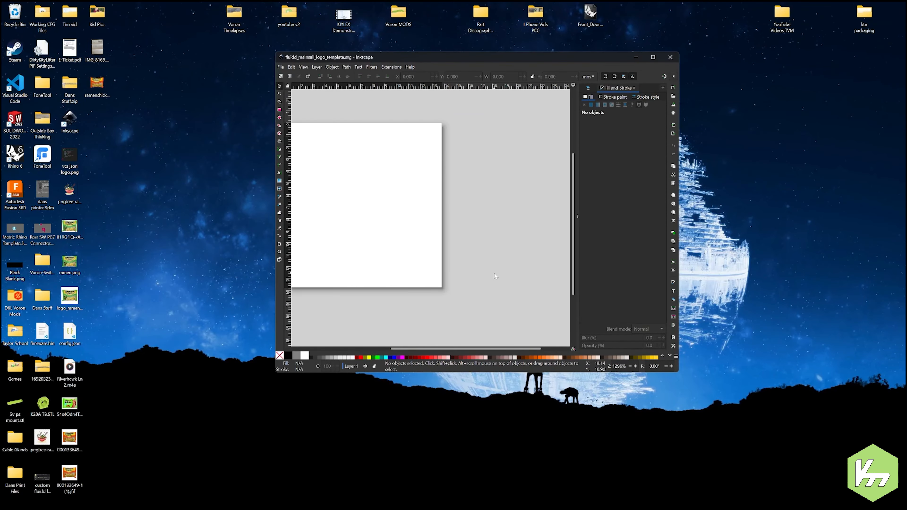
scroll(497, 255, "down", 2)
scroll(433, 197, "up", 1)
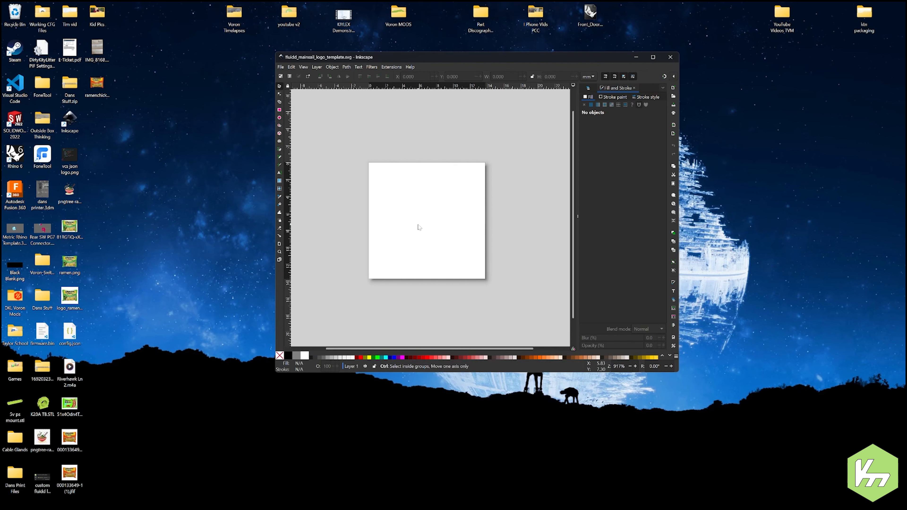
scroll(392, 222, "up", 1)
scroll(392, 222, "up", 1)
scroll(368, 218, "down", 2)
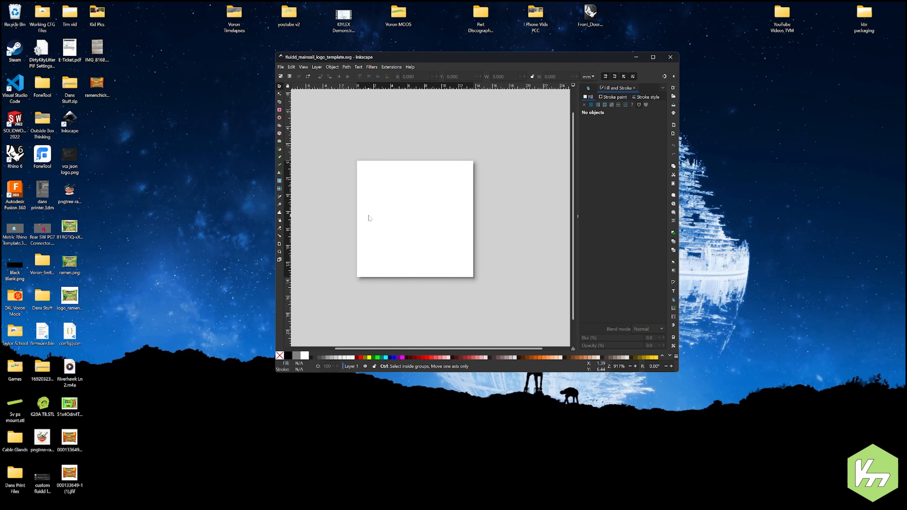
left_click_drag(97, 84, 439, 203)
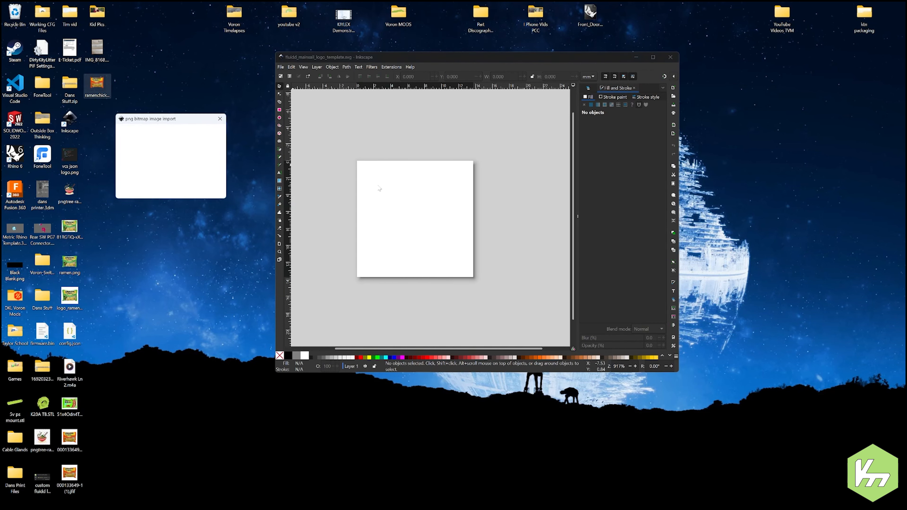
left_click(214, 194)
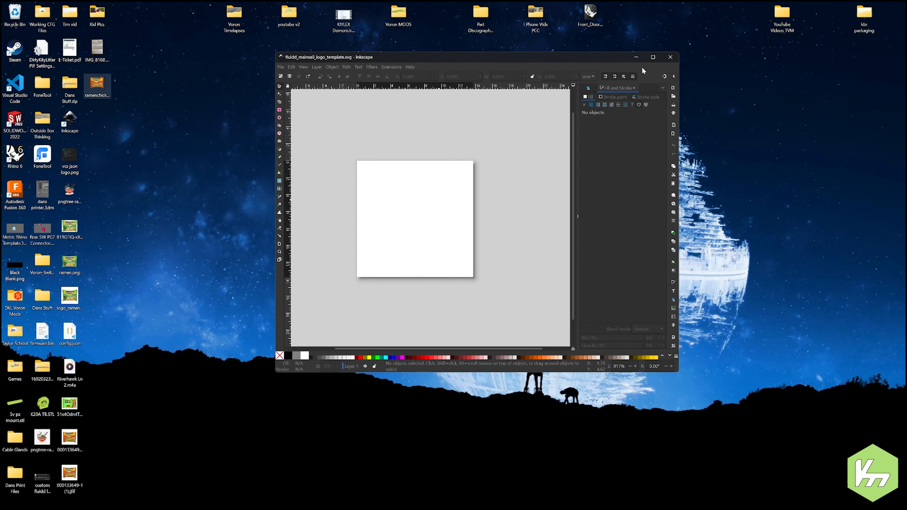
left_click(650, 58)
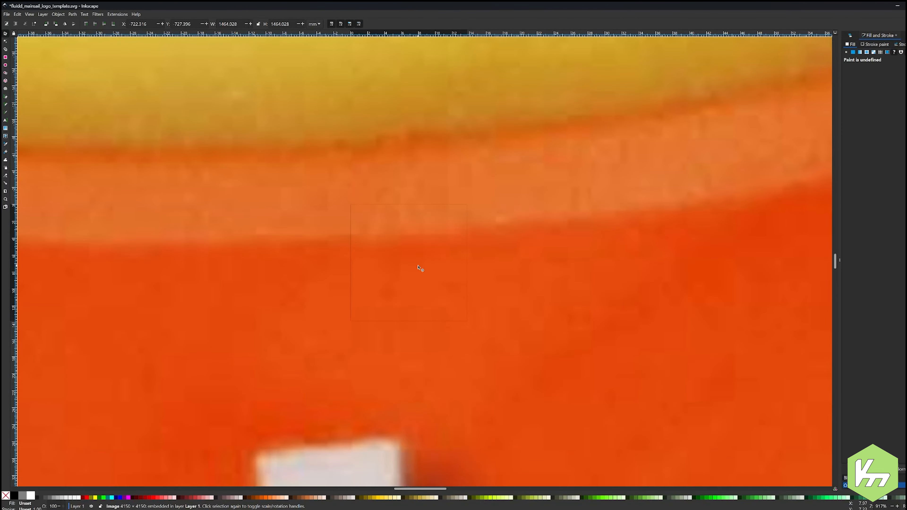
Step: Scale the imported ramen image down to about 21.7 by 21.9 mm and move it over the template page
scroll(418, 267, "down", 11)
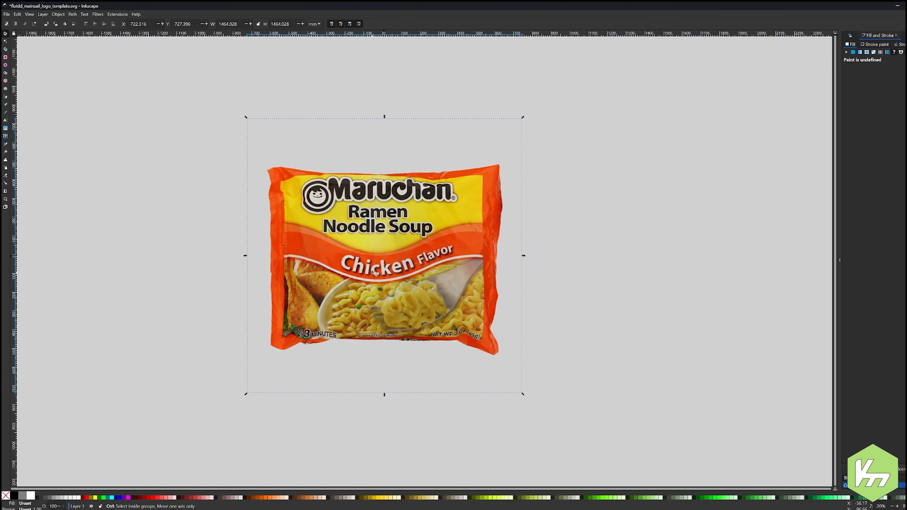
left_click_drag(522, 394, 392, 265)
scroll(386, 266, "up", 7)
scroll(384, 269, "up", 3)
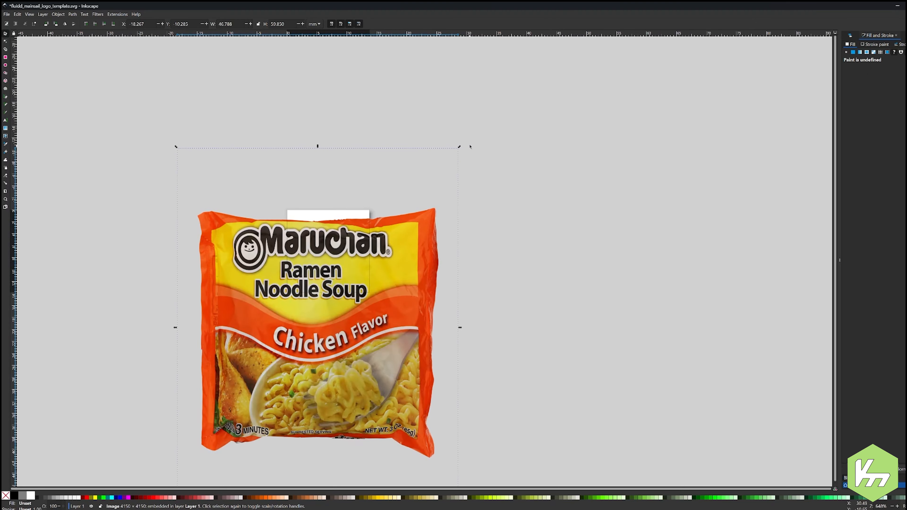
left_click_drag(459, 149, 309, 375)
left_click_drag(252, 435, 354, 235)
scroll(335, 224, "up", 4)
scroll(603, 219, "down", 1)
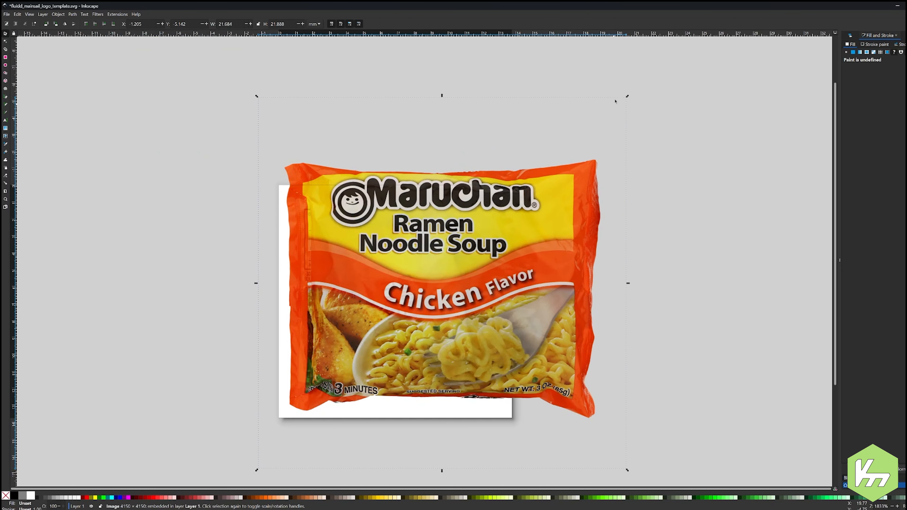
Step: Shrink the ramen image to about 14.8 by 14.5 mm, center the package within the page, and deselect it
left_click_drag(629, 98, 511, 224)
left_click_drag(424, 350, 432, 296)
left_click(622, 286)
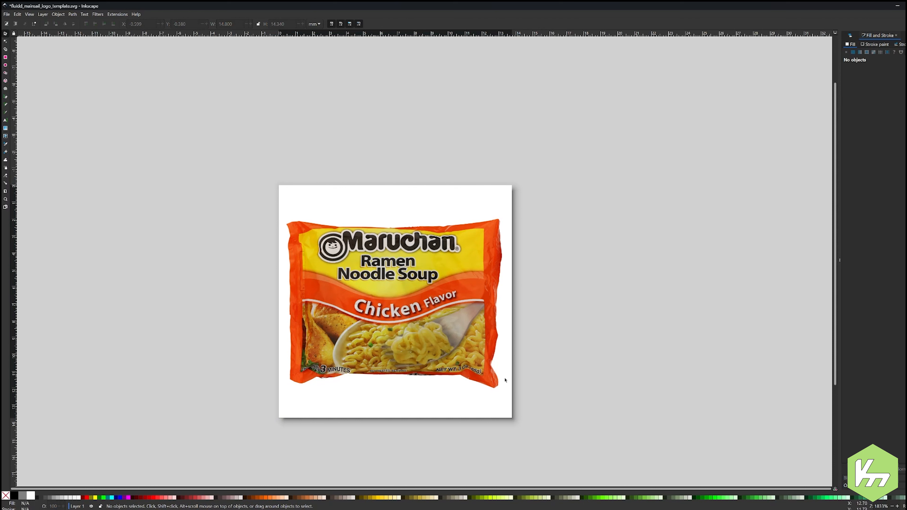
Step: Save the document to the desktop as logo_ramenyellow.svg in Plain SVG format
left_click(6, 14)
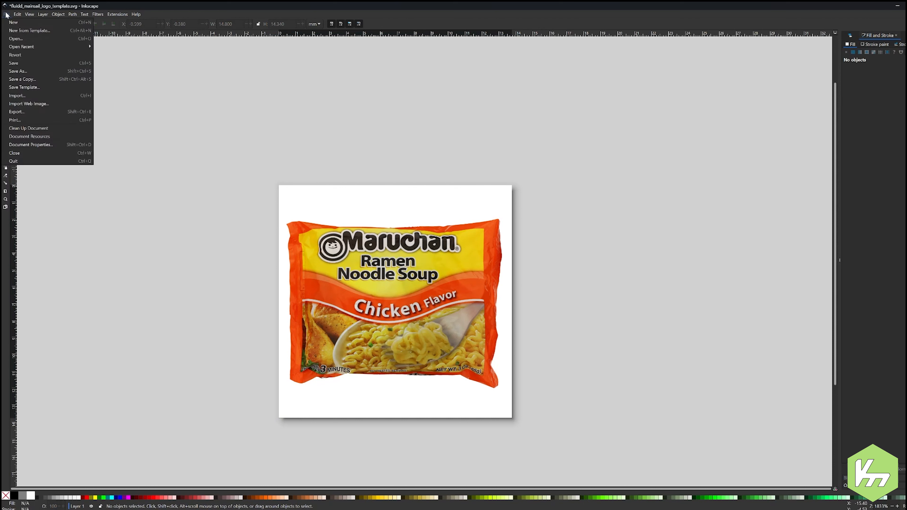
left_click(18, 71)
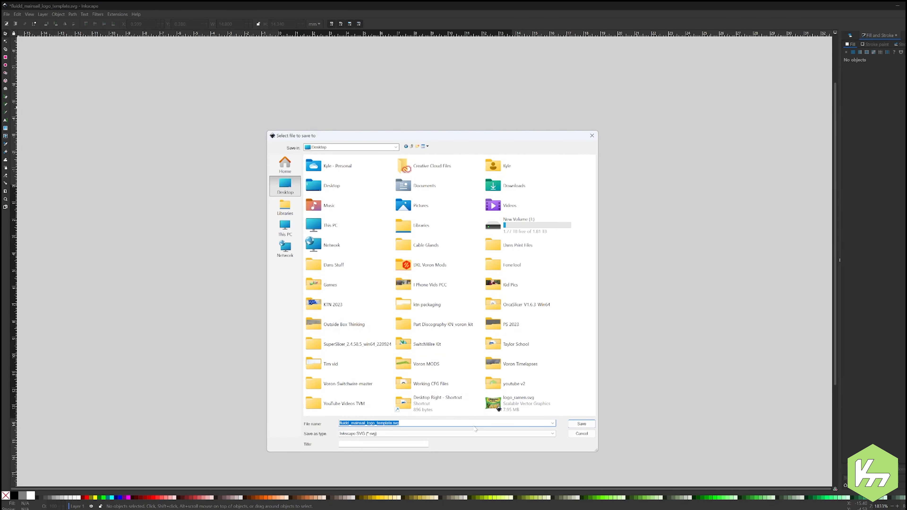
type("logo_")
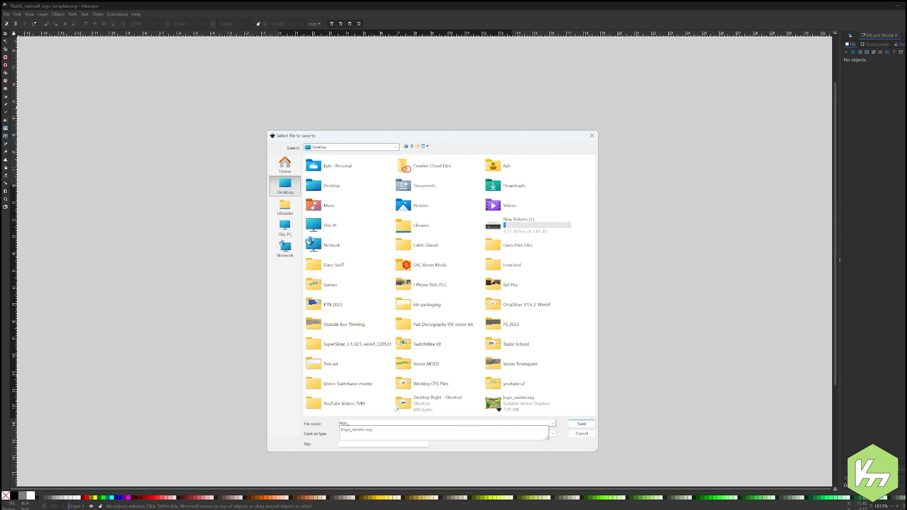
type("ramenyellow")
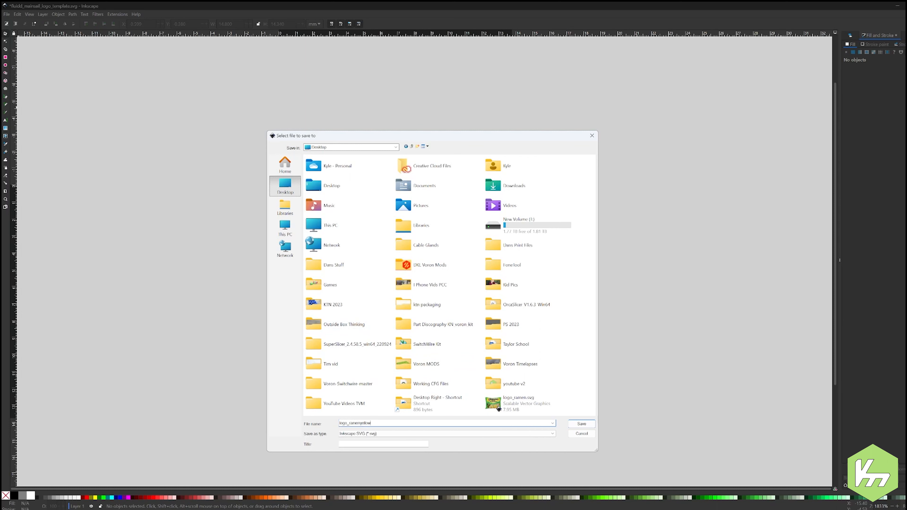
left_click(447, 433)
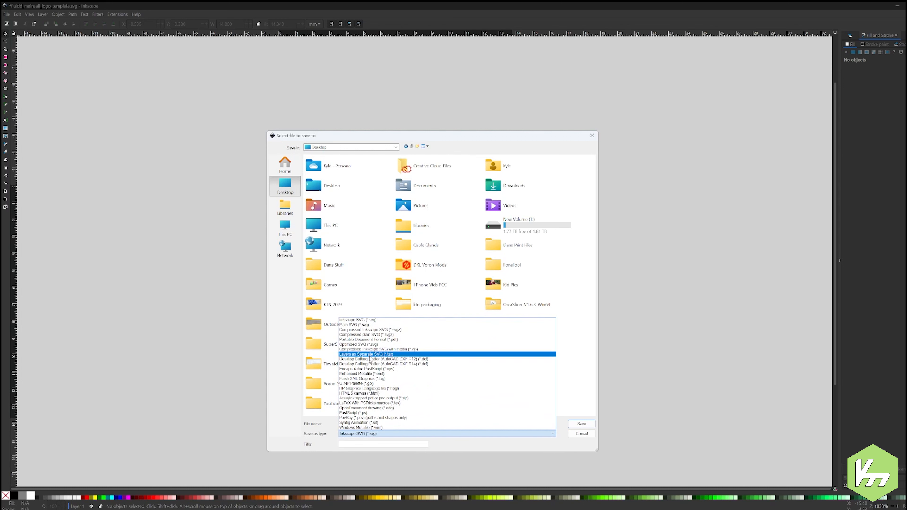
left_click(367, 325)
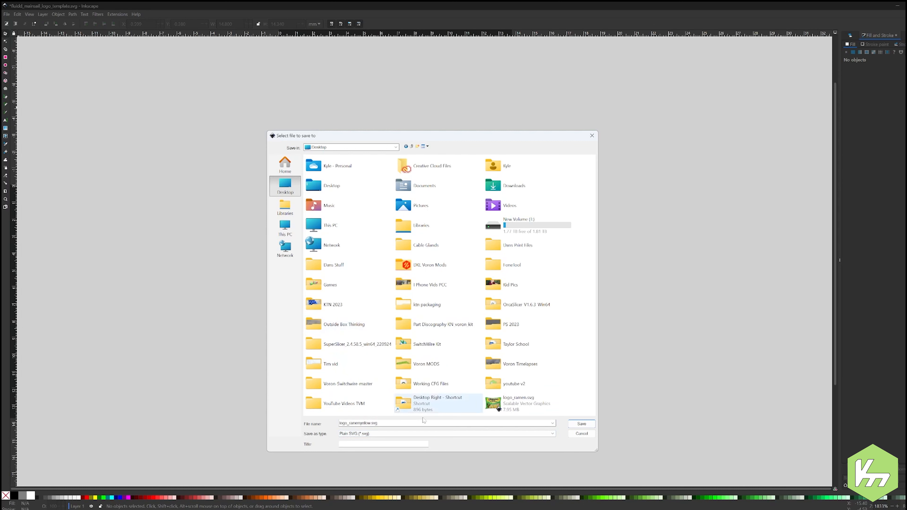
left_click(585, 424)
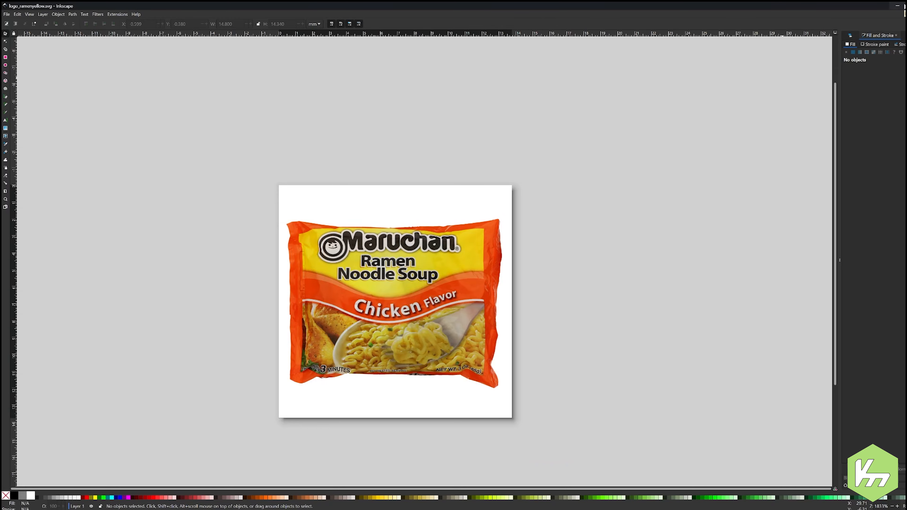
Step: Switch to WinSCP, go up to the remote root folder, and navigate back through home and pi into the fluidd folder
left_click(904, 6)
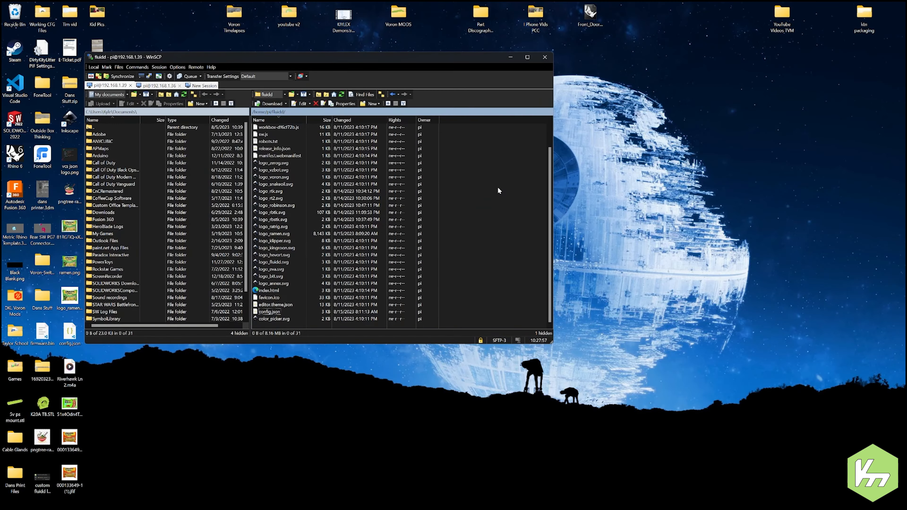
left_click_drag(350, 60, 571, 145)
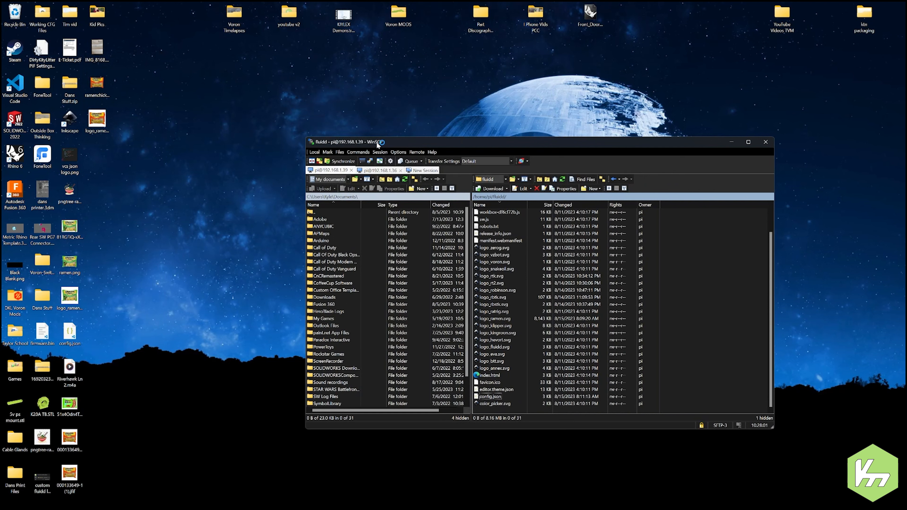
scroll(530, 288, "up", 2)
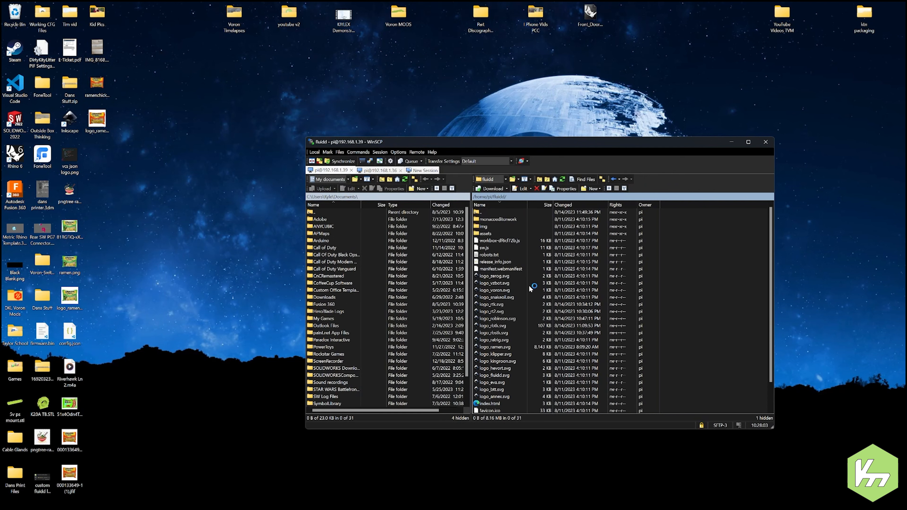
double_click(483, 212)
double_click(484, 213)
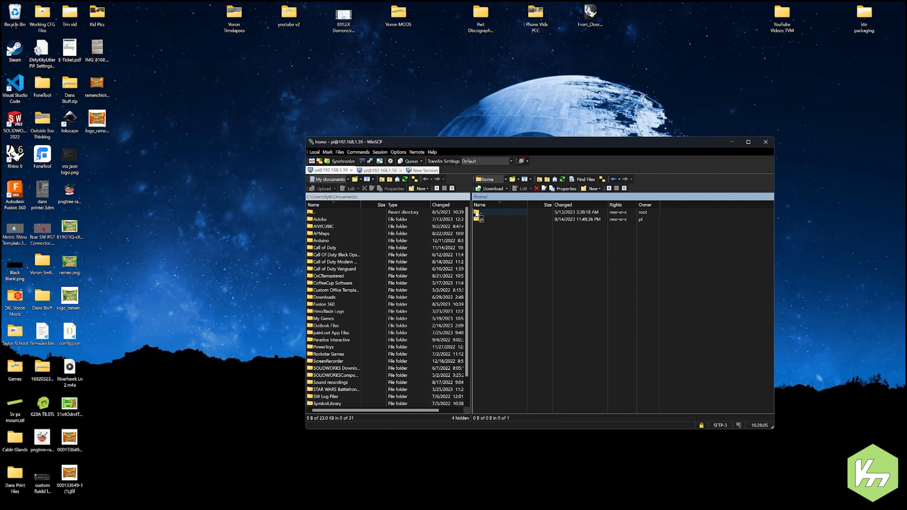
double_click(478, 212)
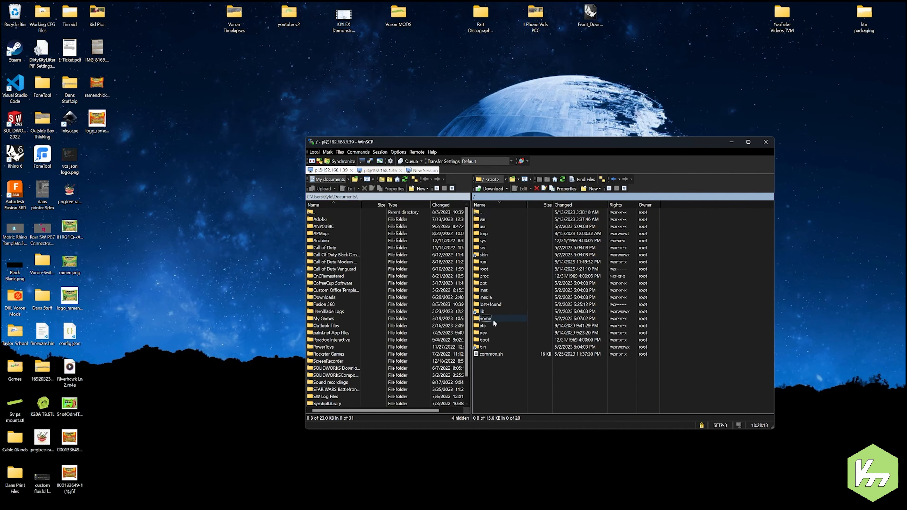
double_click(486, 320)
double_click(477, 220)
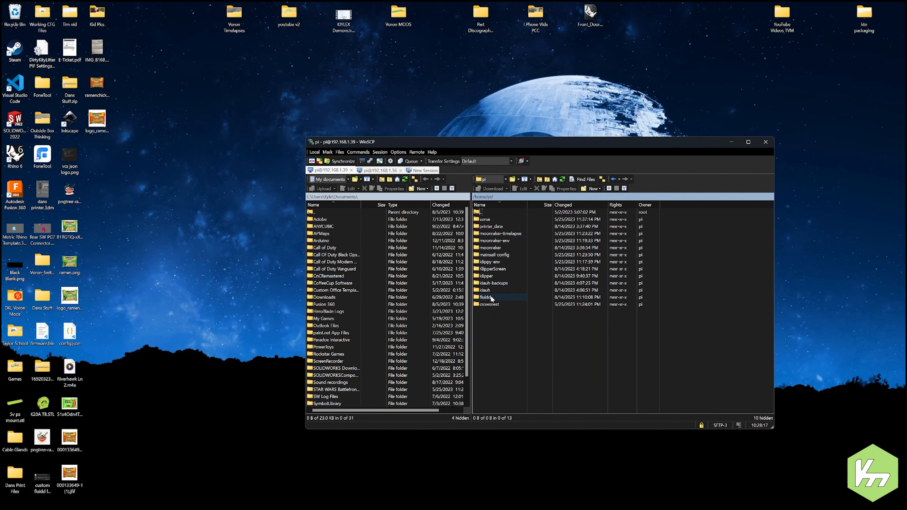
double_click(486, 297)
Step: Upload logo_ramenyellow.svg from the desktop to the remote fluidd folder, with the WinSCP window moved clear of the desktop icons
left_click_drag(615, 143, 694, 90)
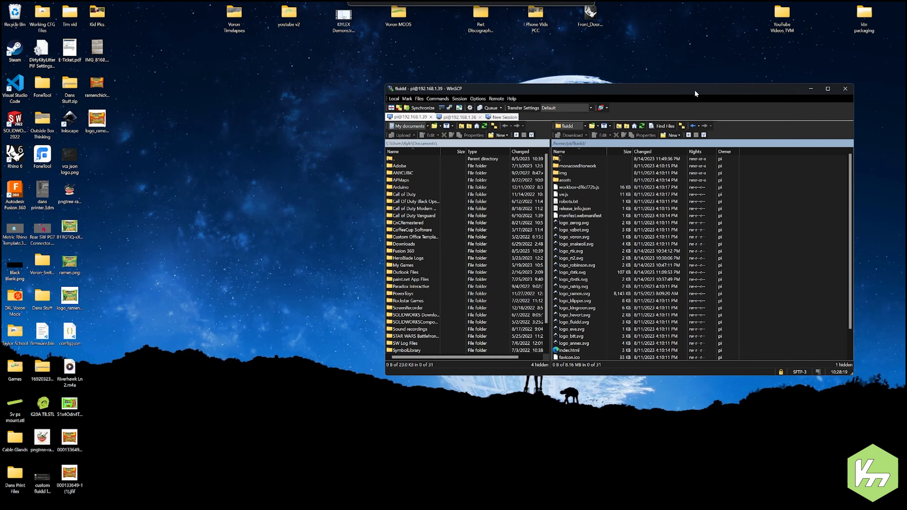
scroll(640, 268, "down", 2)
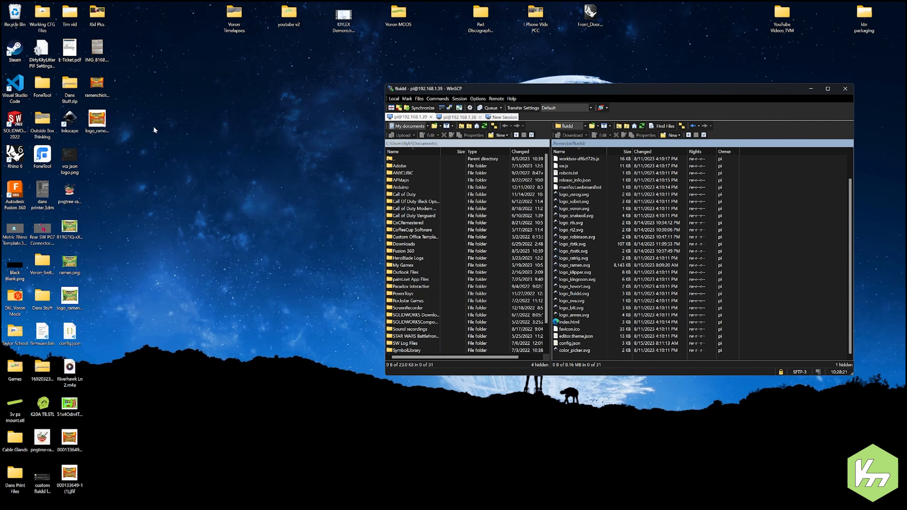
left_click(108, 120)
left_click_drag(123, 134, 761, 215)
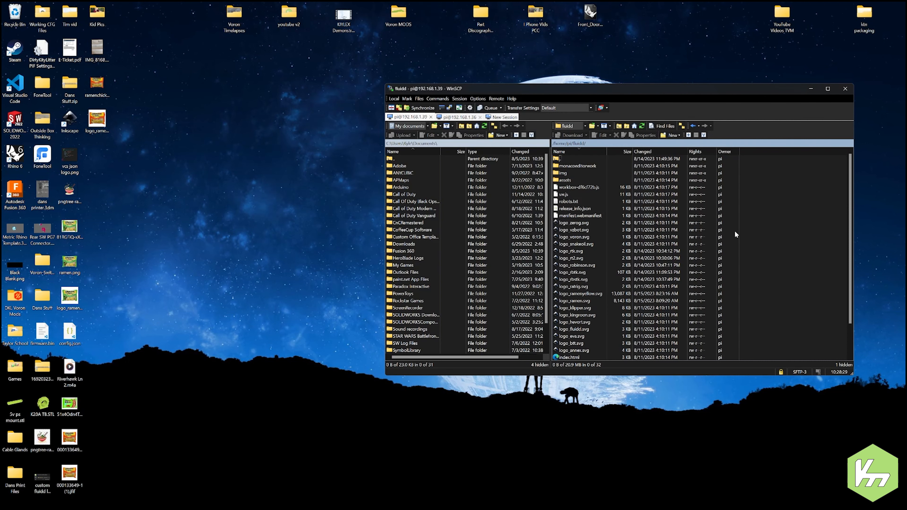
Step: Download config.json from the remote fluidd folder to the desktop
scroll(584, 235, "down", 2)
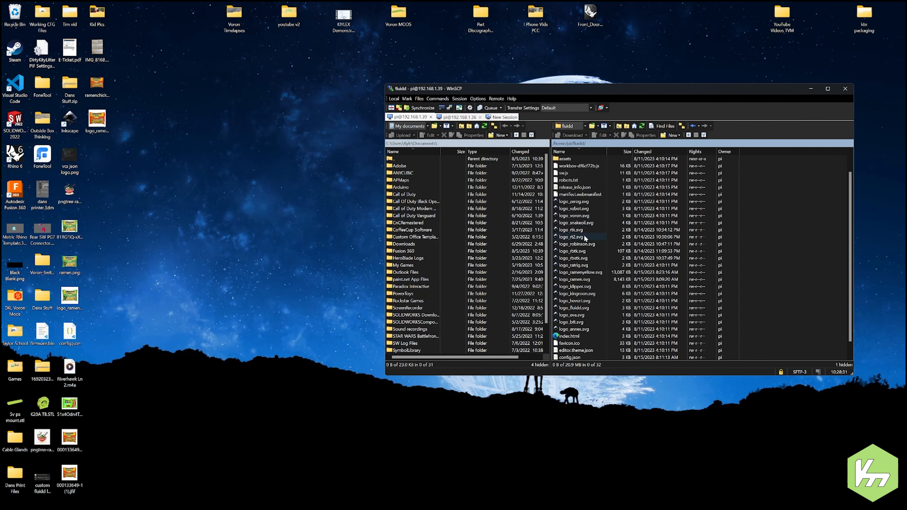
left_click_drag(571, 345, 167, 273)
left_click(596, 262)
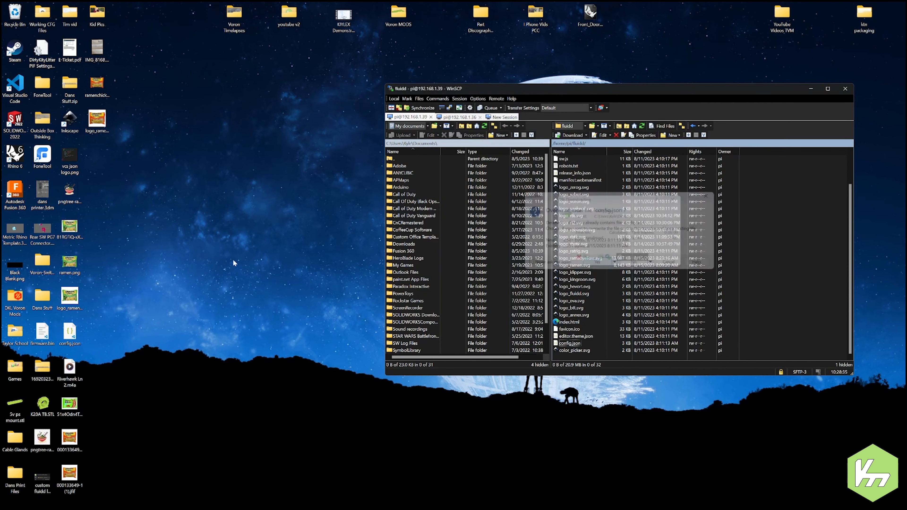
Step: Open the desktop copy of config.json in Visual Studio Code and move its window fully into view
right_click(70, 328)
left_click(69, 324)
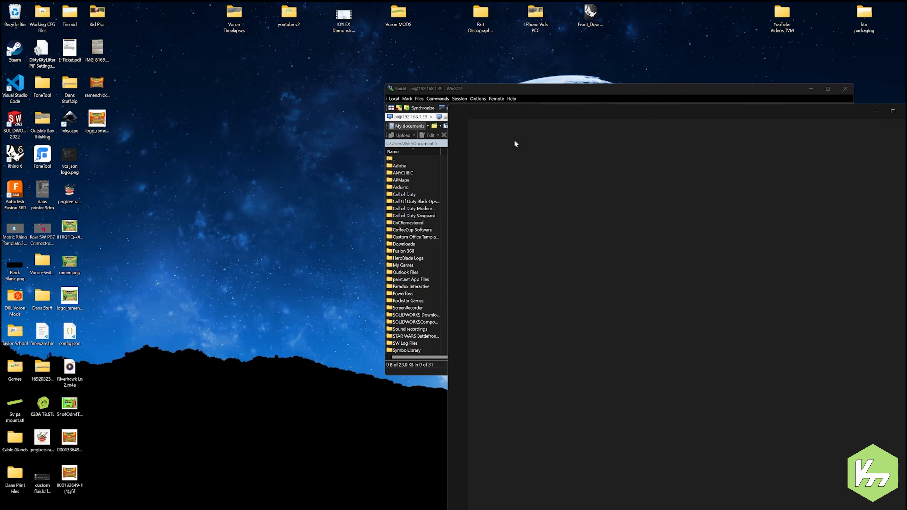
left_click_drag(815, 114, 537, 44)
left_click_drag(536, 35, 532, 21)
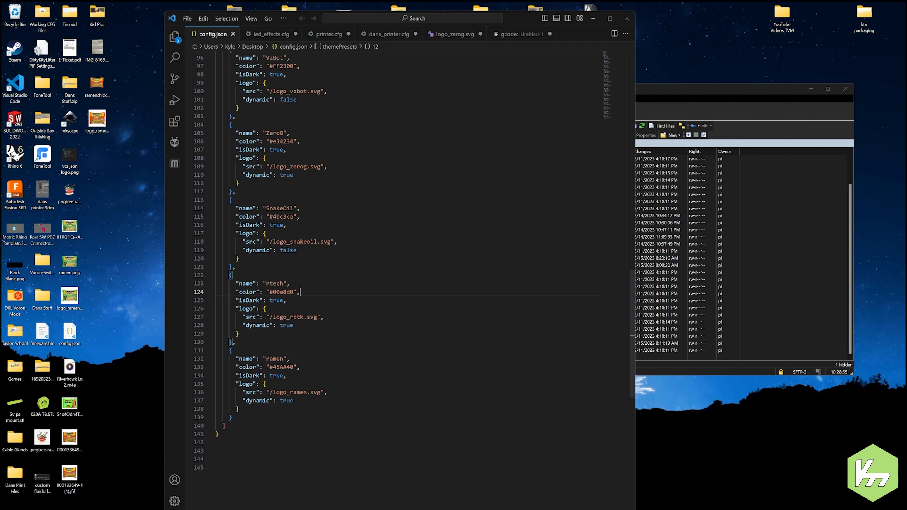
Step: Duplicate the ramen theme preset block at the end of themePresets, with the separating comma directly after the original block's closing brace
left_click_drag(233, 418, 232, 342)
key("ctrl+c")
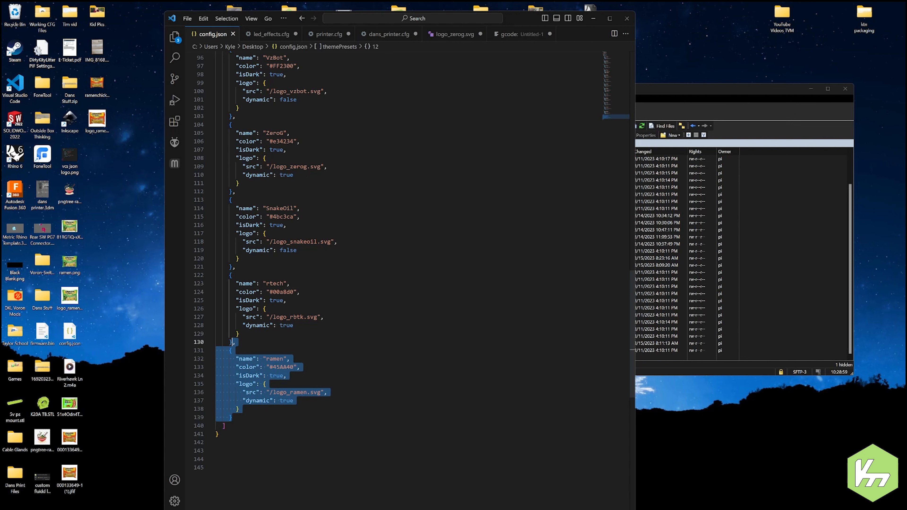
left_click(231, 418)
key("Return")
key("ctrl+v")
left_click(233, 416)
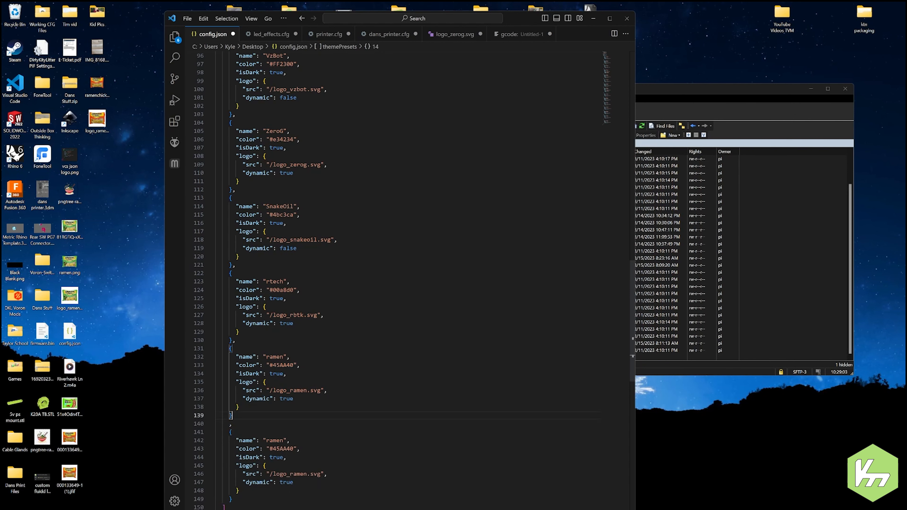
key("Delete")
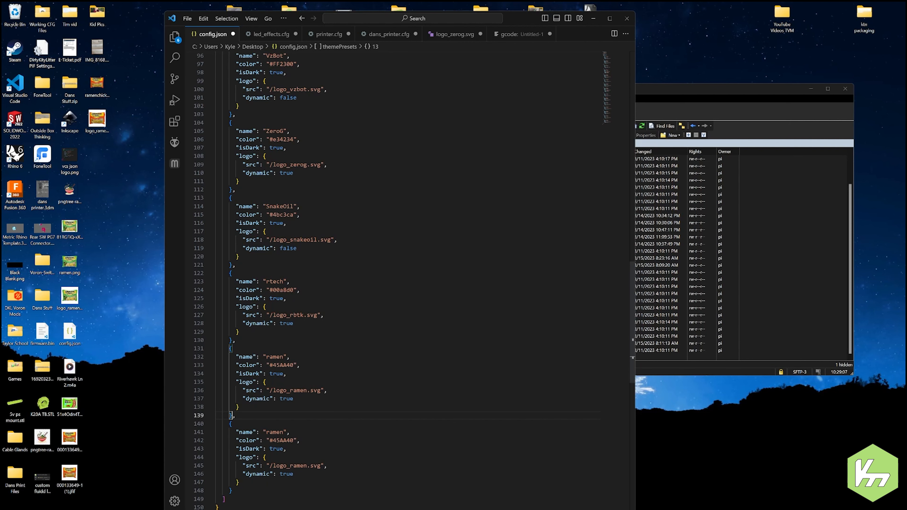
Step: Maximize the editor and change the duplicated preset's logo source to /logo_ramenyellow.svg
left_click(609, 18)
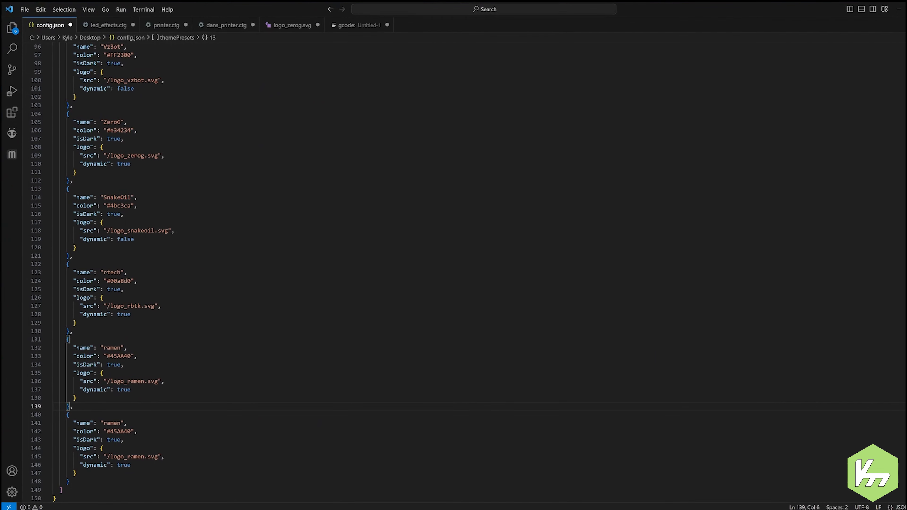
left_click(141, 457)
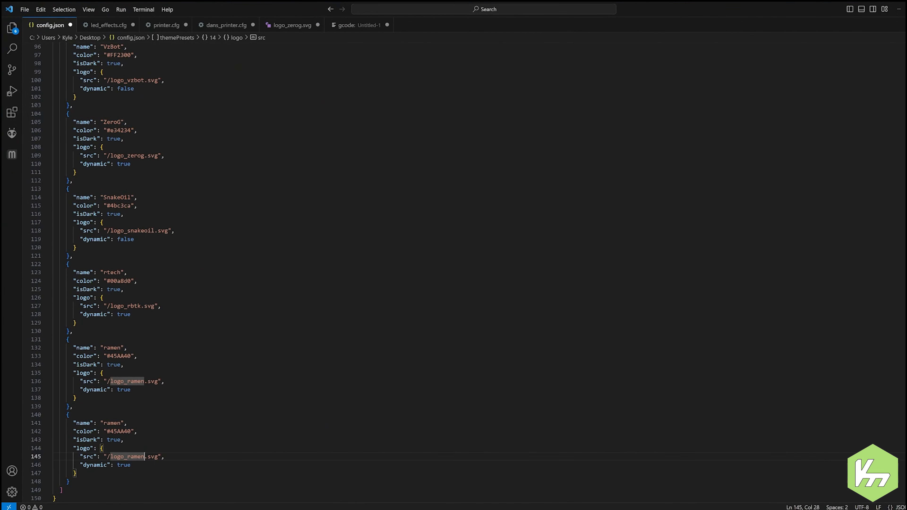
type("yellow")
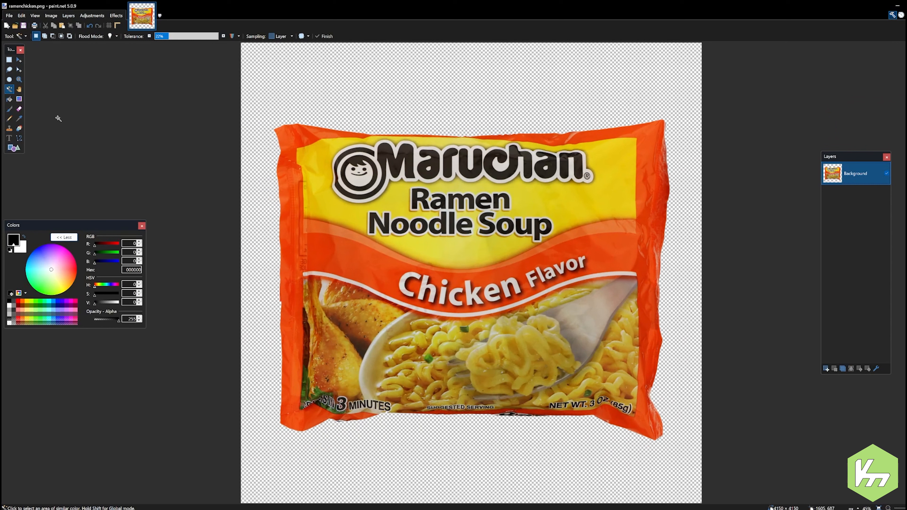
Step: In paint.net, sample the yellow below the package title with the Color Picker, copy its hex code, and return to the code editor
left_click(19, 119)
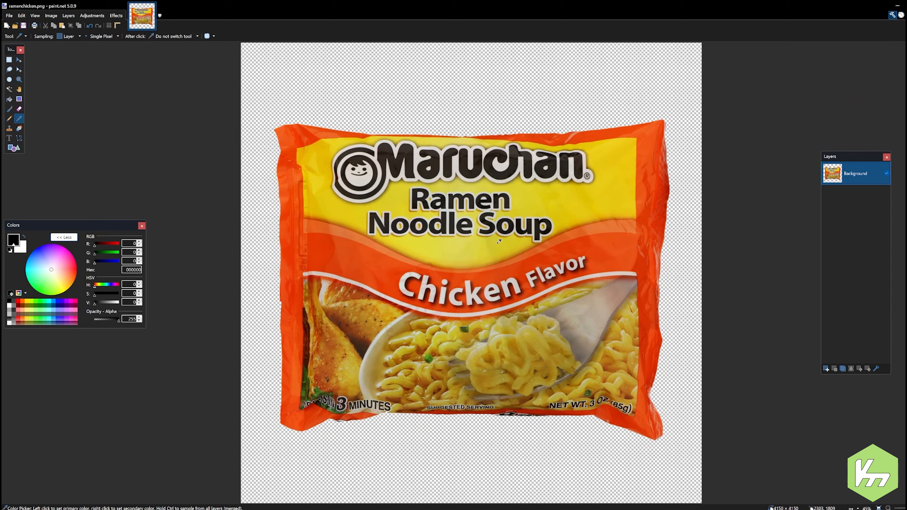
left_click(482, 242)
double_click(133, 270)
key("ctrl+c")
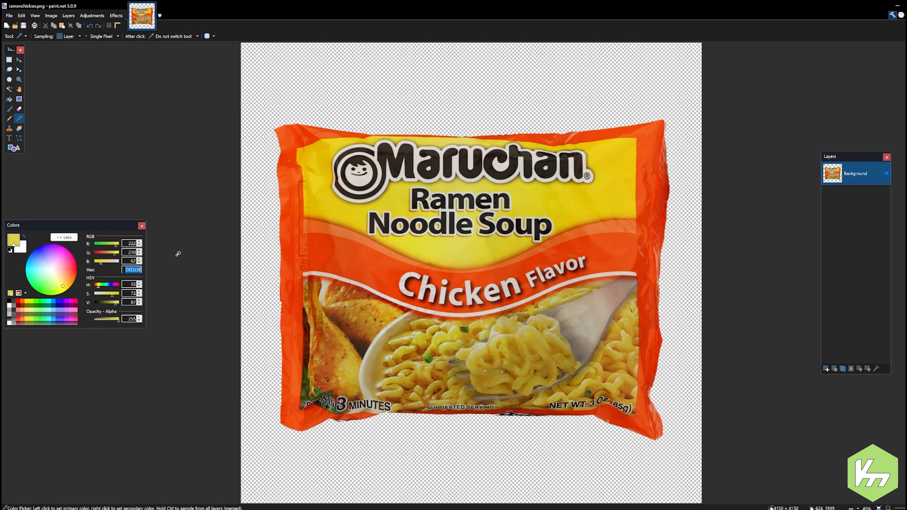
left_click(644, 6)
left_click(897, 7)
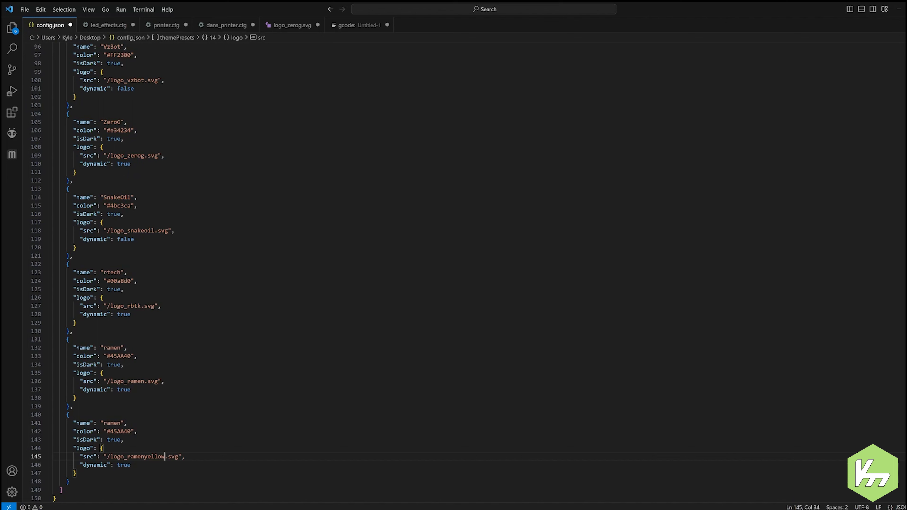
Step: Set the duplicated preset's color to #DED23E and its name to ramenyellow, then save config.json
left_click_drag(131, 432, 111, 432)
key("ctrl+v")
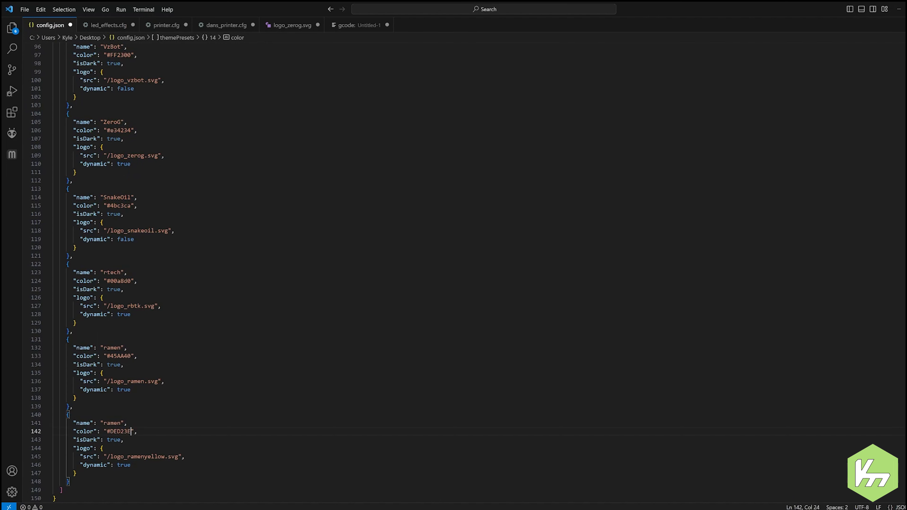
left_click(121, 423)
type("yellow")
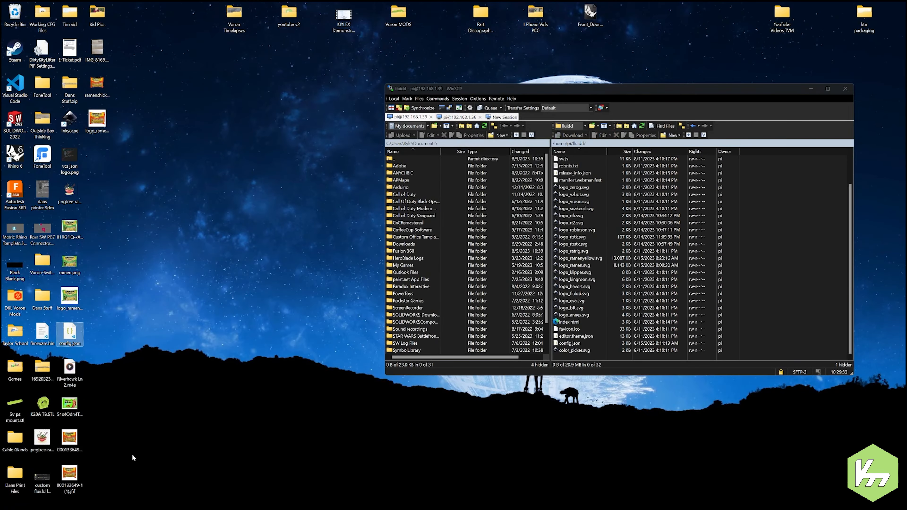
Step: Upload the edited config.json from the desktop to the remote fluidd folder, overwriting the existing file
left_click_drag(66, 342, 680, 282)
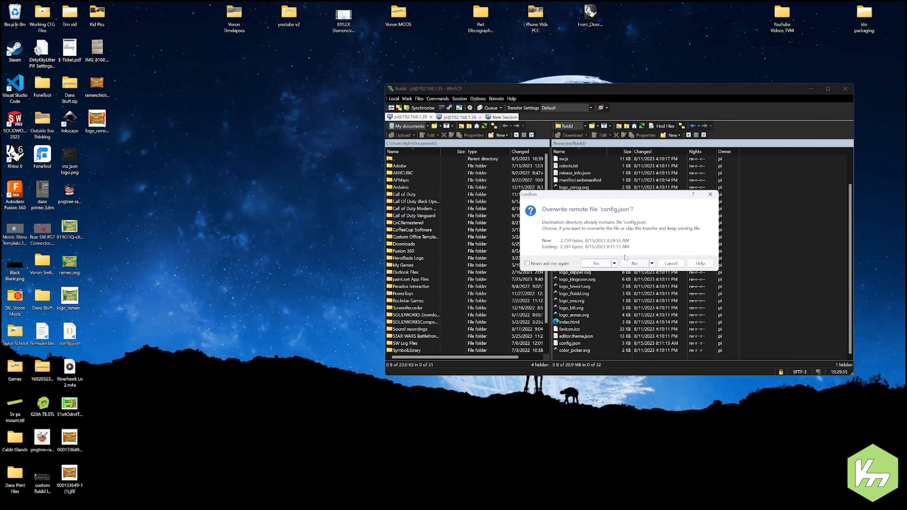
left_click(595, 264)
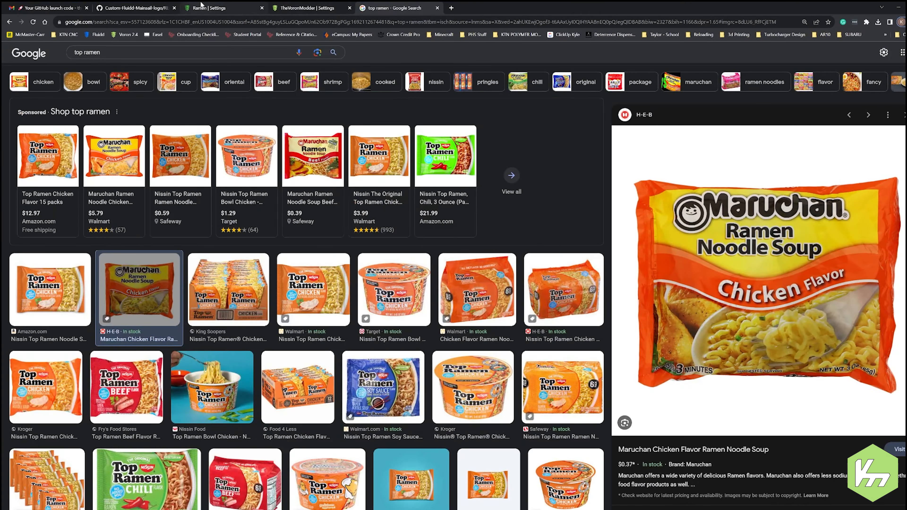
Step: Switch to the Ramen printer's Fluidd settings in the browser and check the community preset list in the Theme section for ramenyellow
left_click(201, 7)
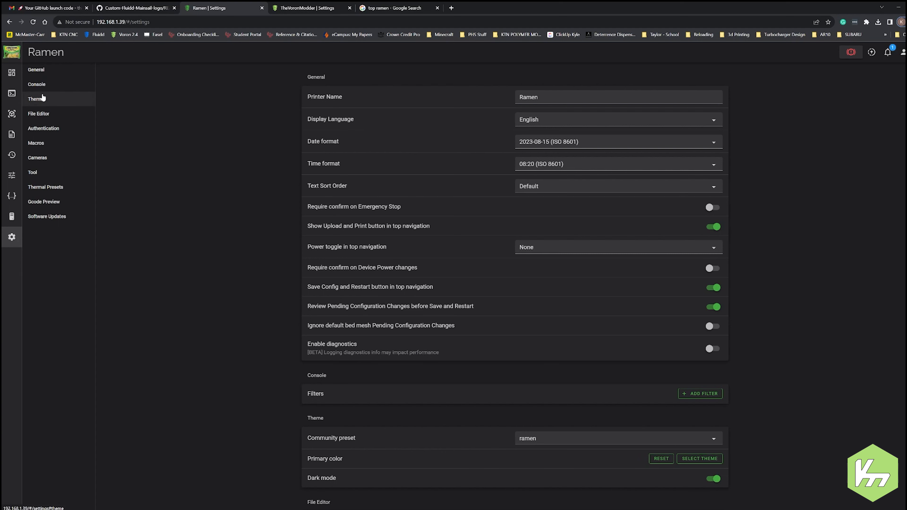
left_click(42, 98)
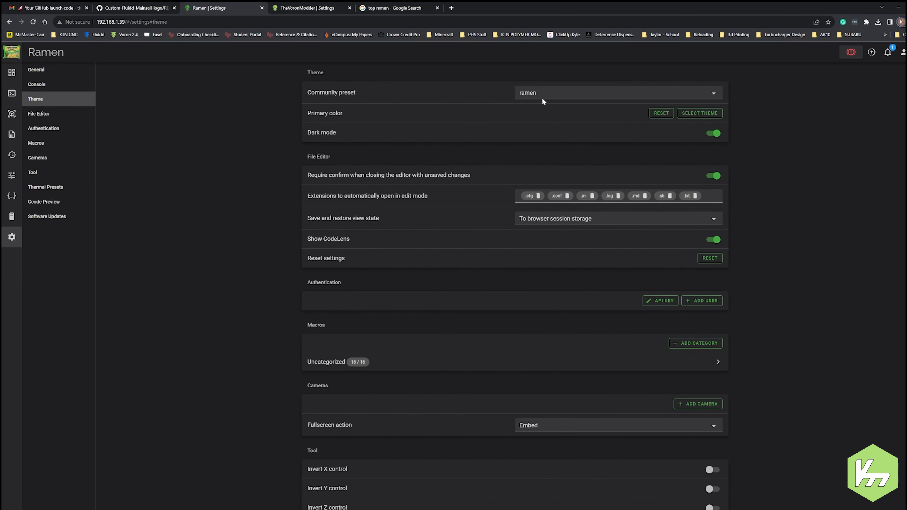
left_click(542, 101)
scroll(577, 161, "down", 3)
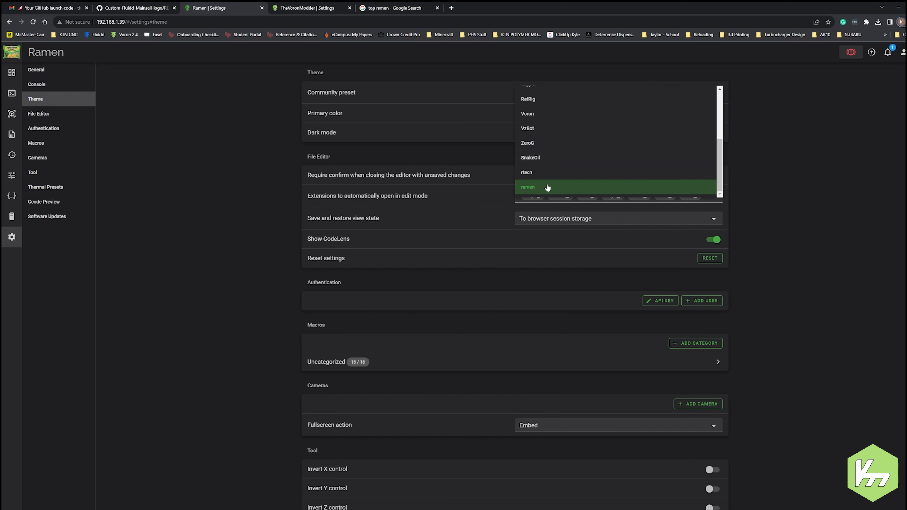
left_click(817, 176)
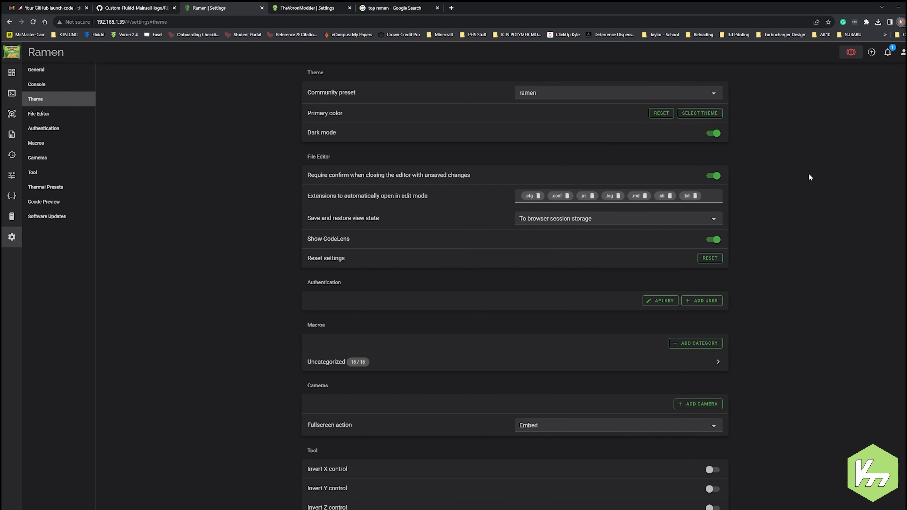
Step: Reload the Fluidd settings page and set the theme's community preset to ramenyellow
key("F5")
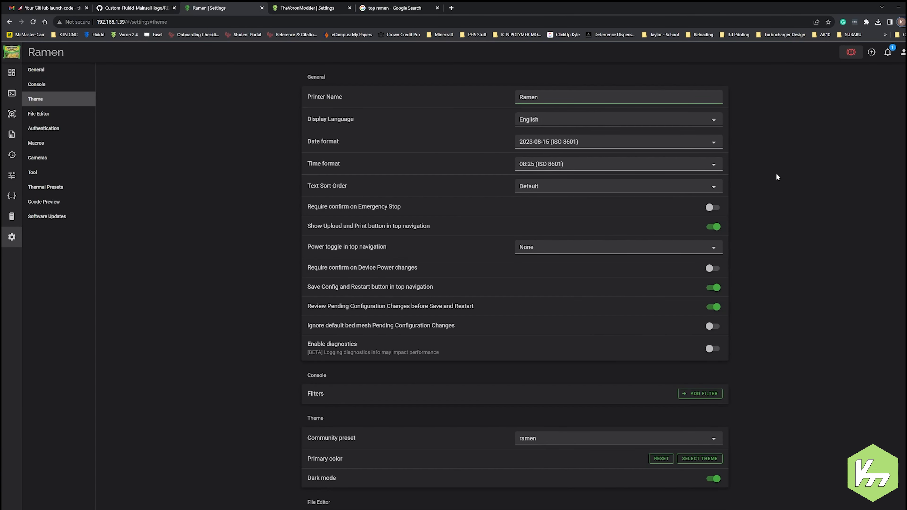
scroll(763, 273, "down", 1)
scroll(763, 272, "down", 2)
left_click(575, 332)
scroll(563, 379, "down", 3)
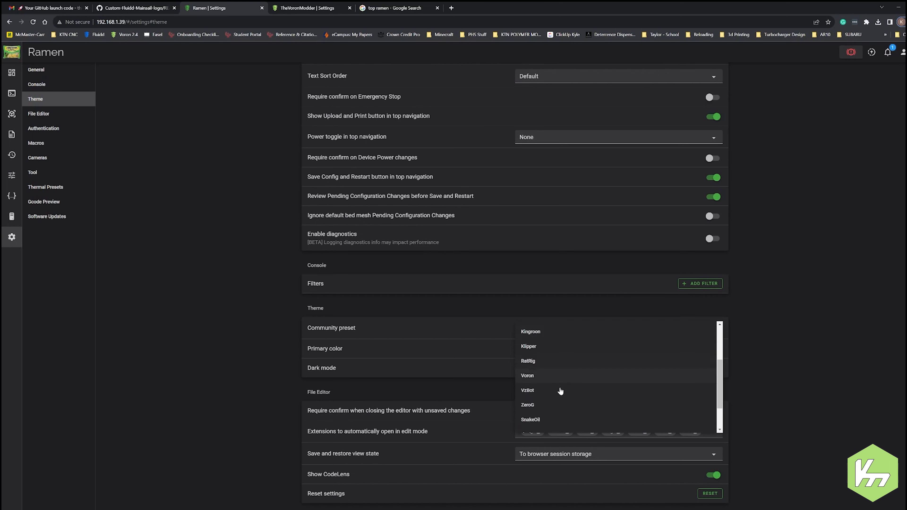
left_click(559, 423)
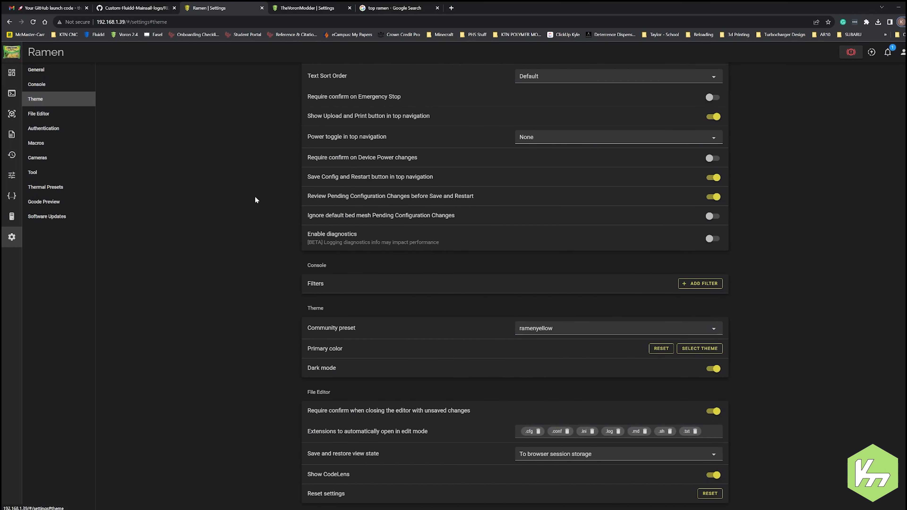
Step: Reload Fluidd to refresh the logo and open the printer dashboard to view the applied theme
key("F5")
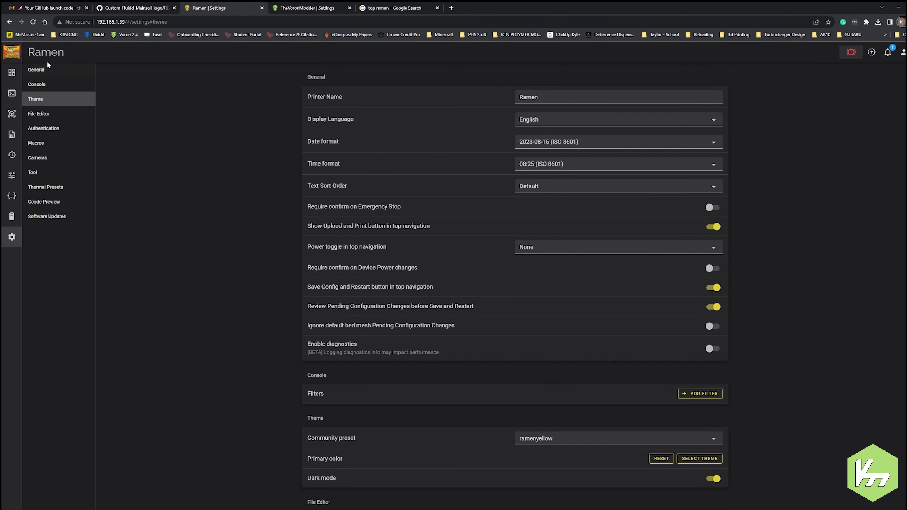
left_click(10, 69)
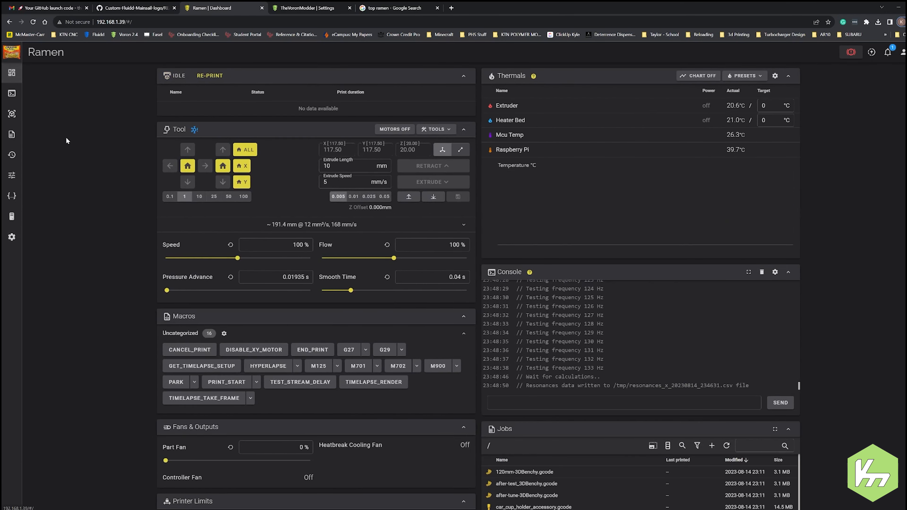